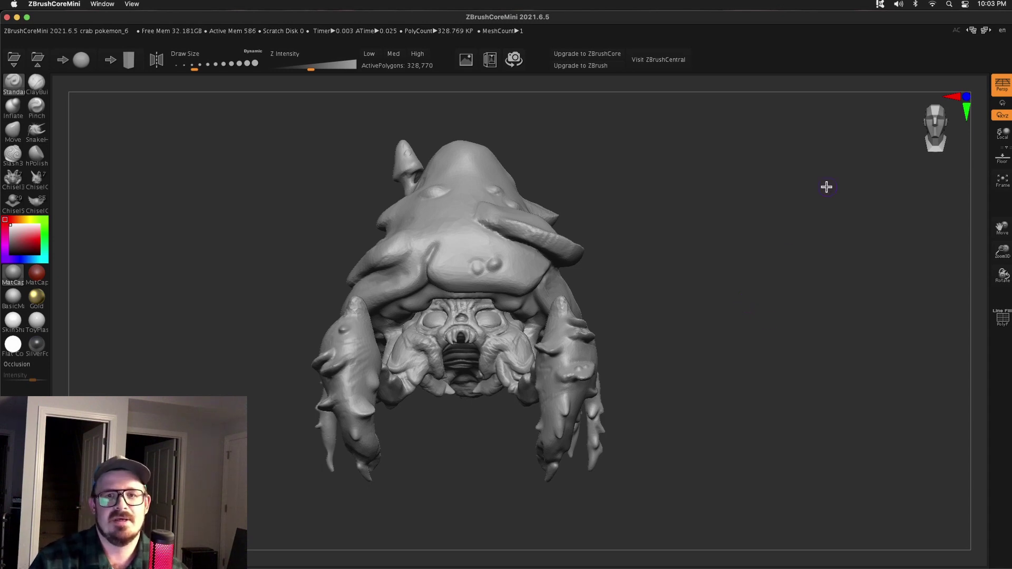
Step: Open the list of available interface languages and close it with English still selected
{"action": "left_click", "coordinate": [1006, 36]}
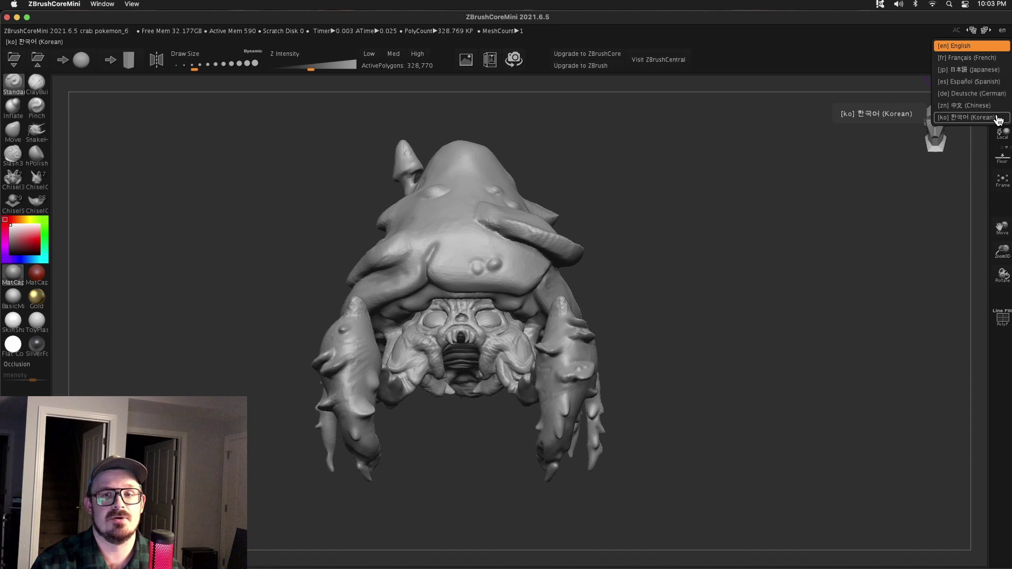
{"action": "left_click", "coordinate": [1004, 30]}
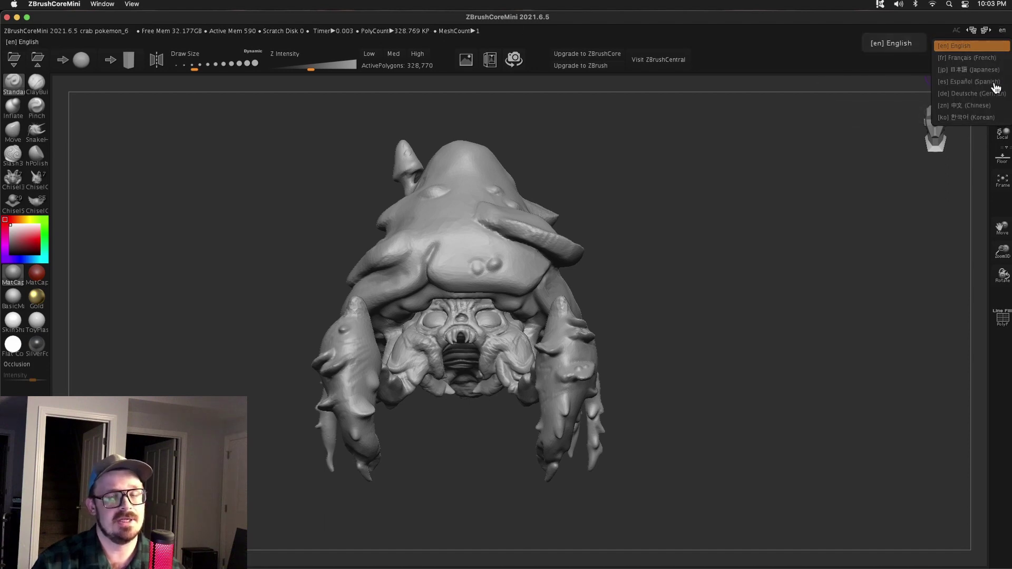
Step: Turn on Occlusion with an intensity of 100 and inspect the shading in the model's crevices up close
{"action": "left_click", "coordinate": [26, 365]}
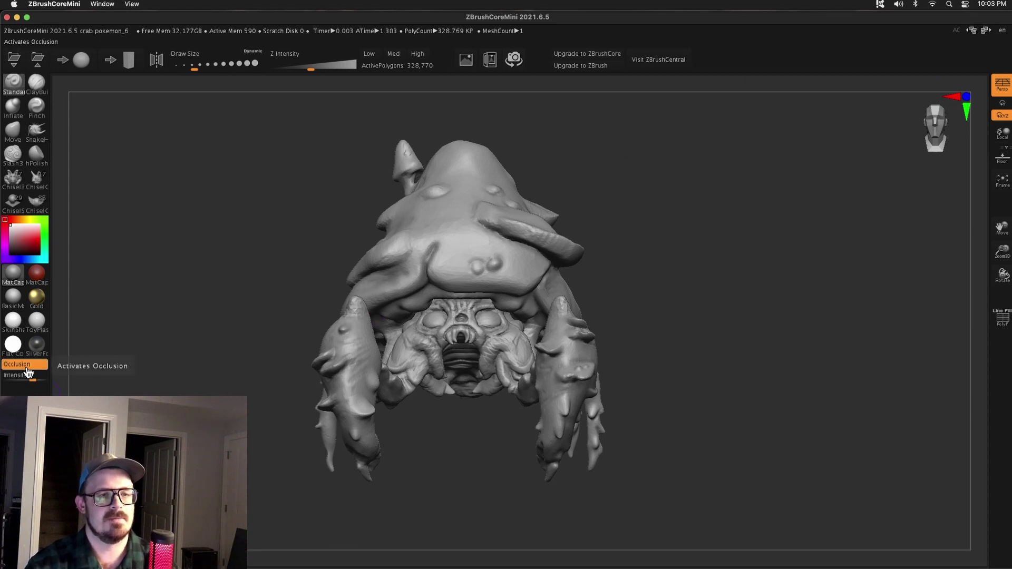
{"action": "mouse_move", "coordinate": [29, 375]}
{"action": "left_mouse_down"}
{"action": "mouse_move", "coordinate": [8, 375]}
{"action": "mouse_move", "coordinate": [44, 378]}
{"action": "left_mouse_up"}
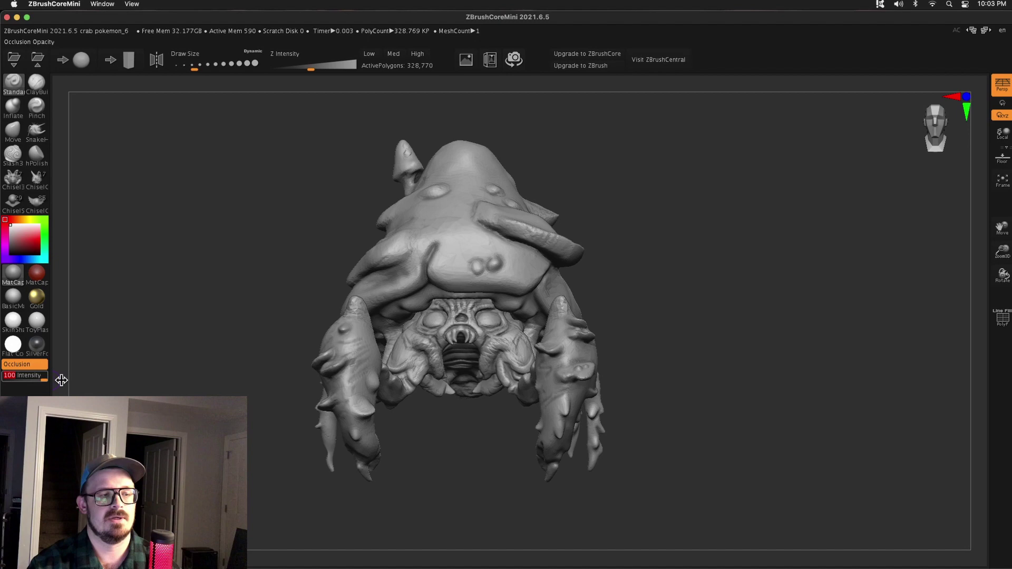
{"action": "left_click", "coordinate": [20, 365]}
{"action": "left_click", "coordinate": [20, 367]}
{"action": "left_click_drag", "start_coordinate": [1000, 252], "coordinate": [1000, 266]}
{"action": "left_click_drag", "start_coordinate": [1000, 227], "coordinate": [1000, 215]}
{"action": "left_click_drag", "start_coordinate": [748, 222], "coordinate": [309, 208]}
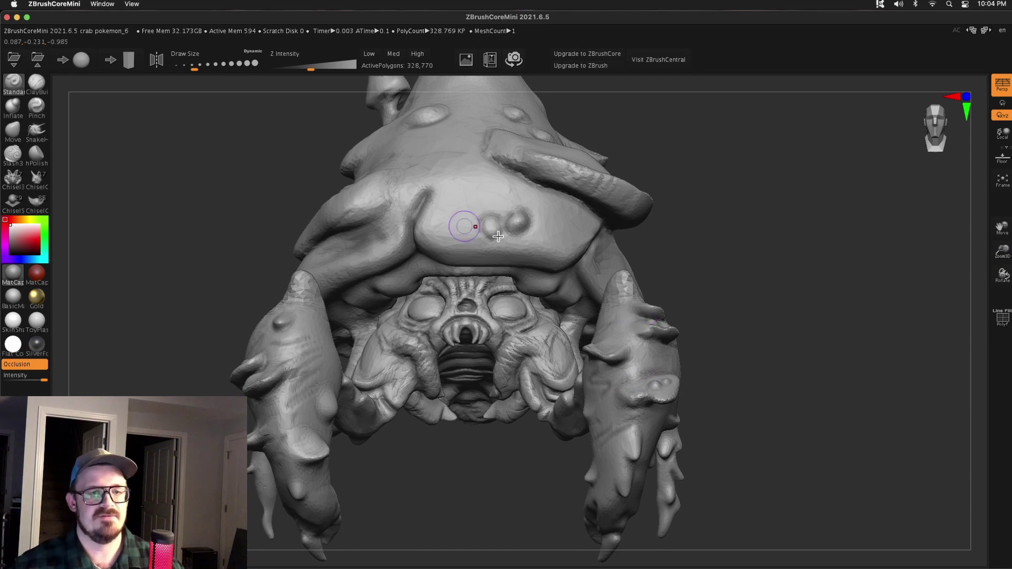
Step: Set the draw size to about 192 and choose the ClayBuildup brush
{"action": "left_click_drag", "start_coordinate": [725, 246], "coordinate": [492, 251]}
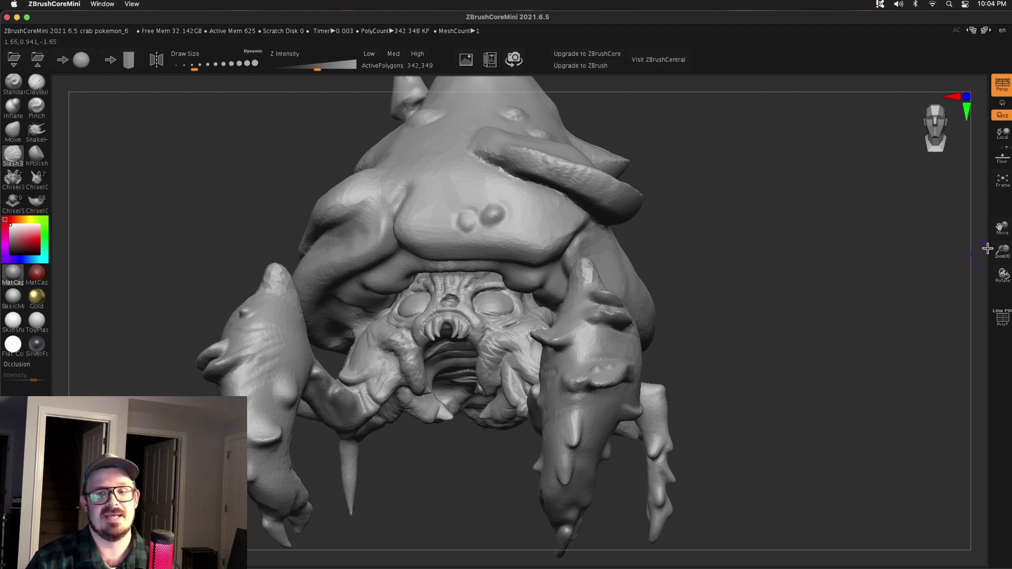
{"action": "left_click_drag", "start_coordinate": [987, 248], "coordinate": [827, 294]}
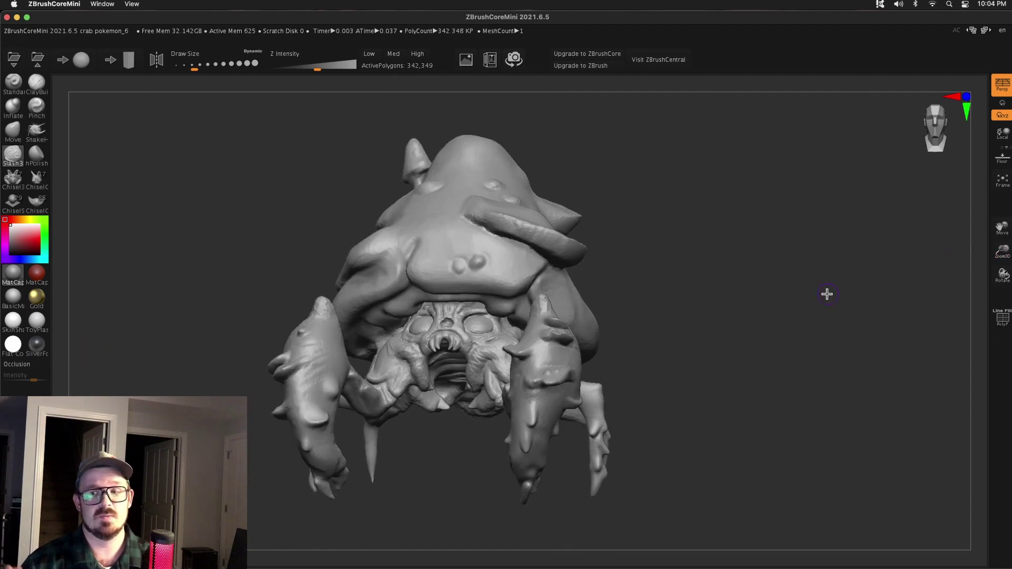
{"action": "key", "text": "s"}
{"action": "left_click_drag", "start_coordinate": [352, 284], "coordinate": [368, 285]}
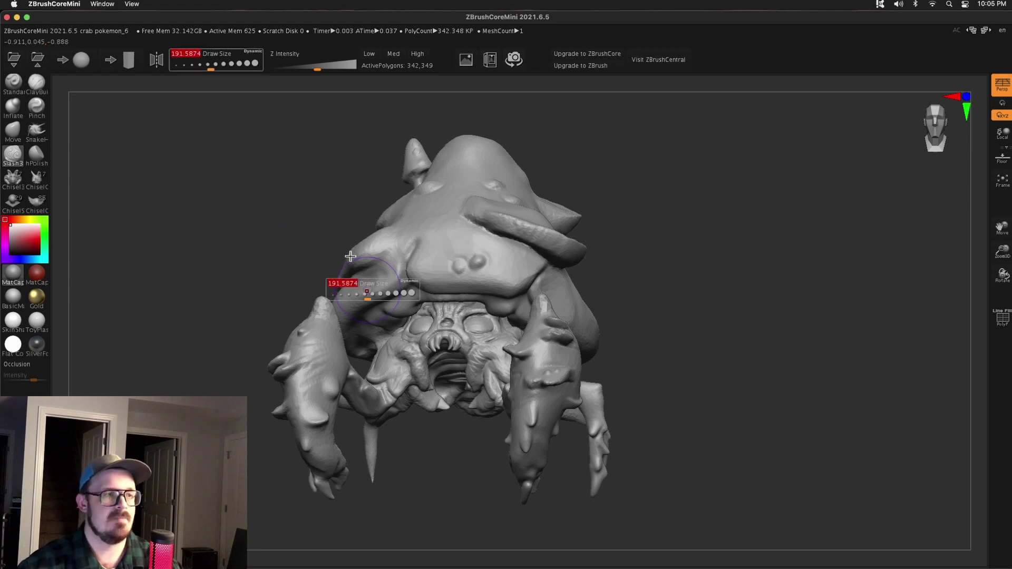
{"action": "left_click", "coordinate": [40, 87]}
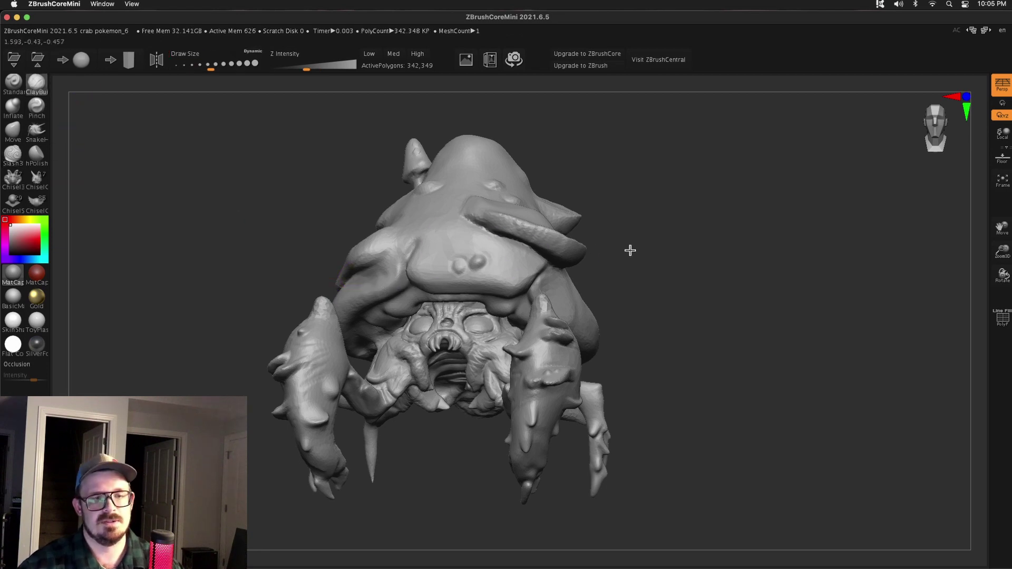
Step: Show the polyframe wireframe and examine the mesh on the side of the shell
{"action": "left_click_drag", "start_coordinate": [627, 251], "coordinate": [501, 235]}
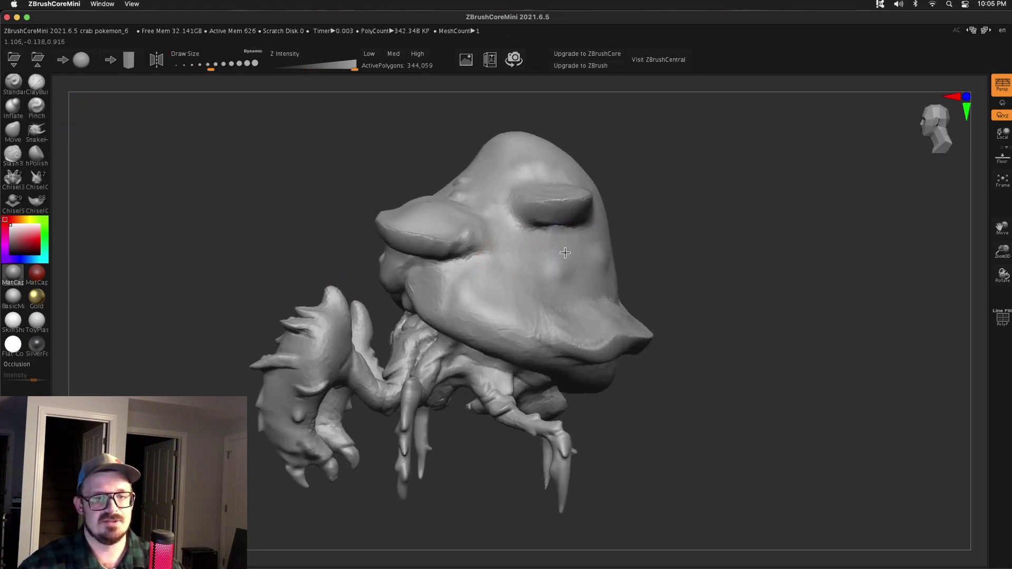
{"action": "left_click", "coordinate": [1001, 318]}
{"action": "left_click_drag", "start_coordinate": [1001, 253], "coordinate": [1002, 265]}
{"action": "left_click_drag", "start_coordinate": [1000, 228], "coordinate": [891, 230]}
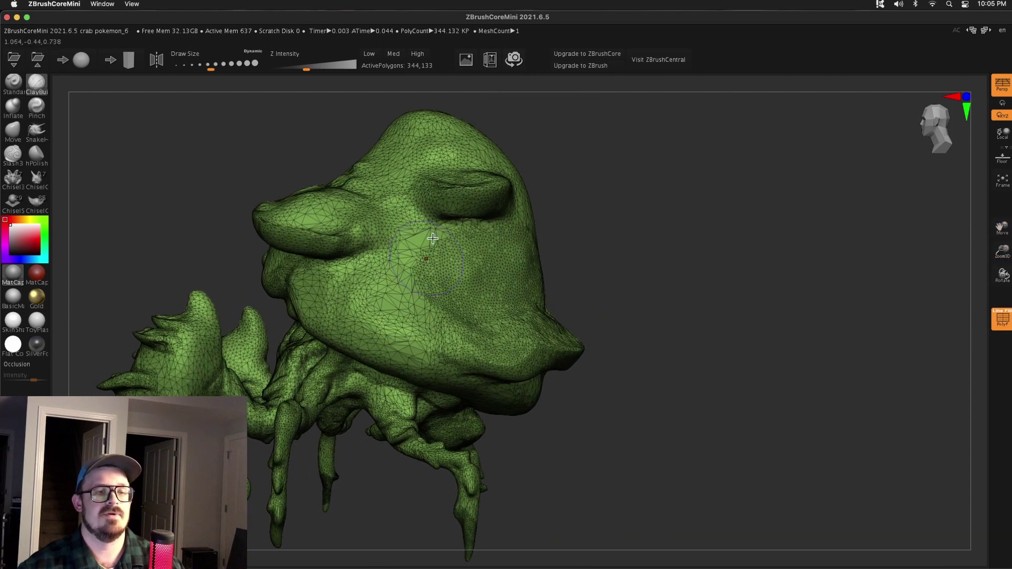
Step: Try smoothing the side of the shell below the small ledge with the large brush, and undo the last strokes
{"action": "key", "text": "shift"}
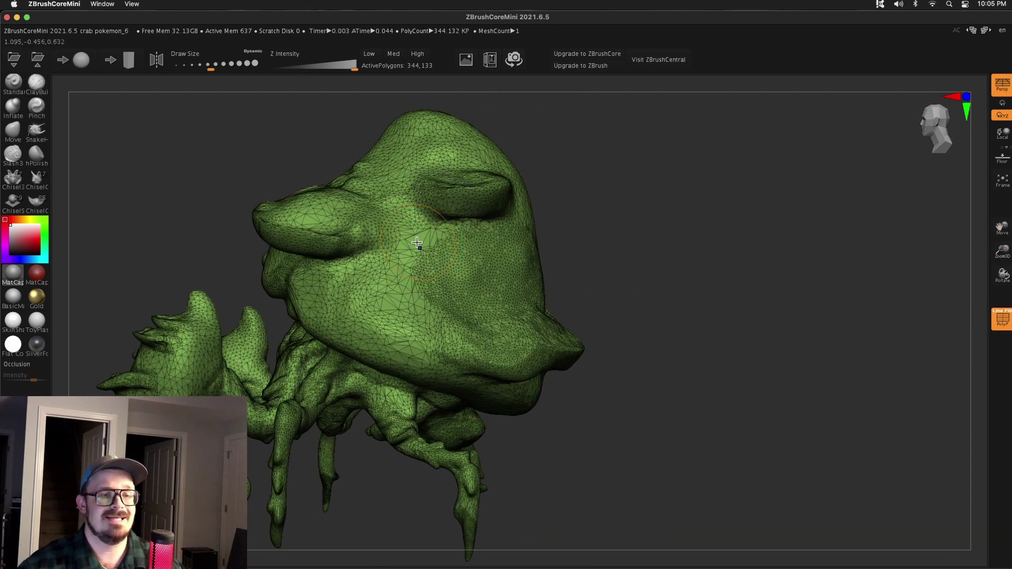
{"action": "left_click_drag", "start_coordinate": [419, 243], "coordinate": [466, 204]}
{"action": "key", "text": "super+z"}
{"action": "key", "text": "super+z"}
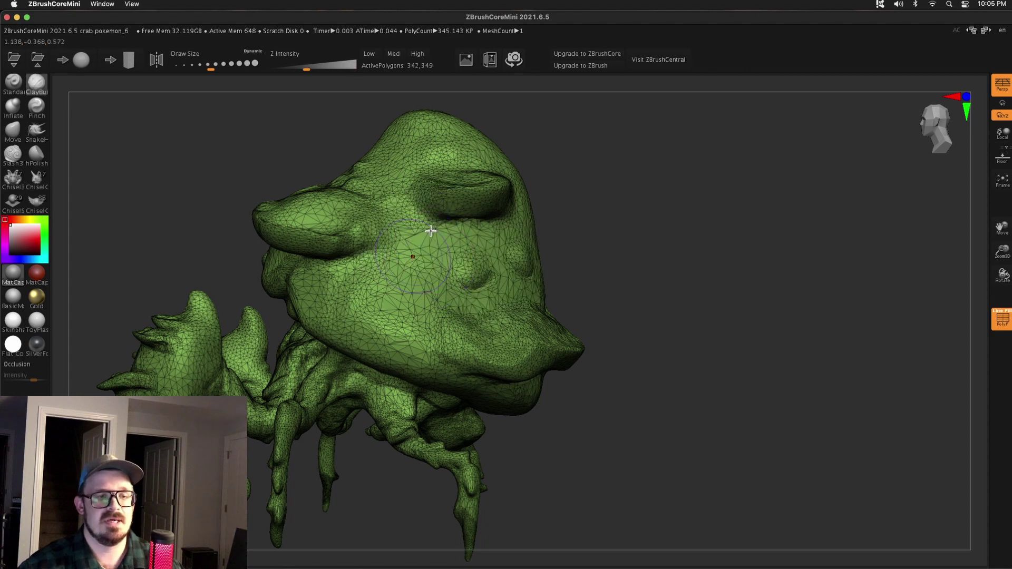
Step: Smooth the side of the shell below the ledges, reducing the draw size to refine the mesh in a small patch
{"action": "mouse_move", "coordinate": [419, 248]}
{"action": "left_mouse_down", "text": "shift"}
{"action": "mouse_move", "coordinate": [417, 258]}
{"action": "mouse_move", "coordinate": [486, 242]}
{"action": "mouse_move", "coordinate": [468, 202]}
{"action": "left_mouse_up", "text": "shift"}
{"action": "left_click_drag", "start_coordinate": [213, 69], "coordinate": [191, 65]}
{"action": "mouse_move", "coordinate": [402, 255]}
{"action": "left_mouse_down", "text": "shift"}
{"action": "mouse_move", "coordinate": [422, 268]}
{"action": "mouse_move", "coordinate": [443, 232]}
{"action": "left_mouse_up", "text": "shift"}
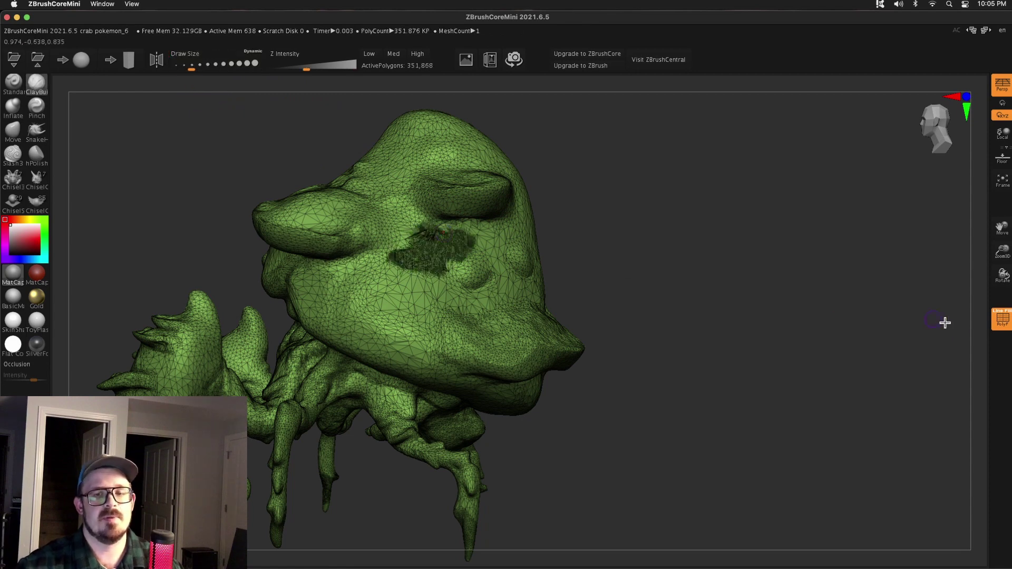
{"action": "left_click", "coordinate": [1000, 320]}
{"action": "left_click", "coordinate": [1001, 320]}
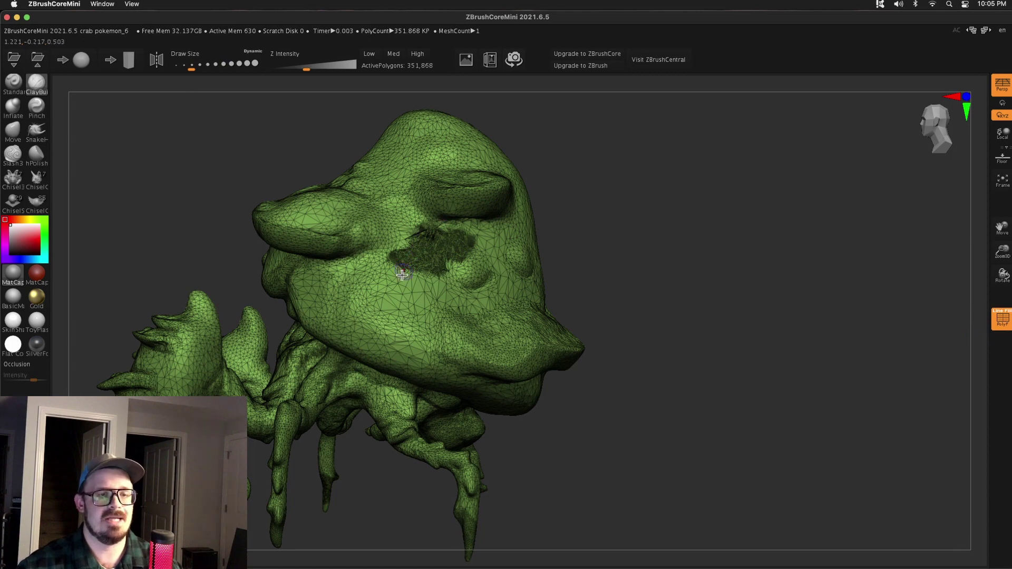
{"action": "left_click_drag", "start_coordinate": [377, 278], "coordinate": [440, 287], "text": "shift"}
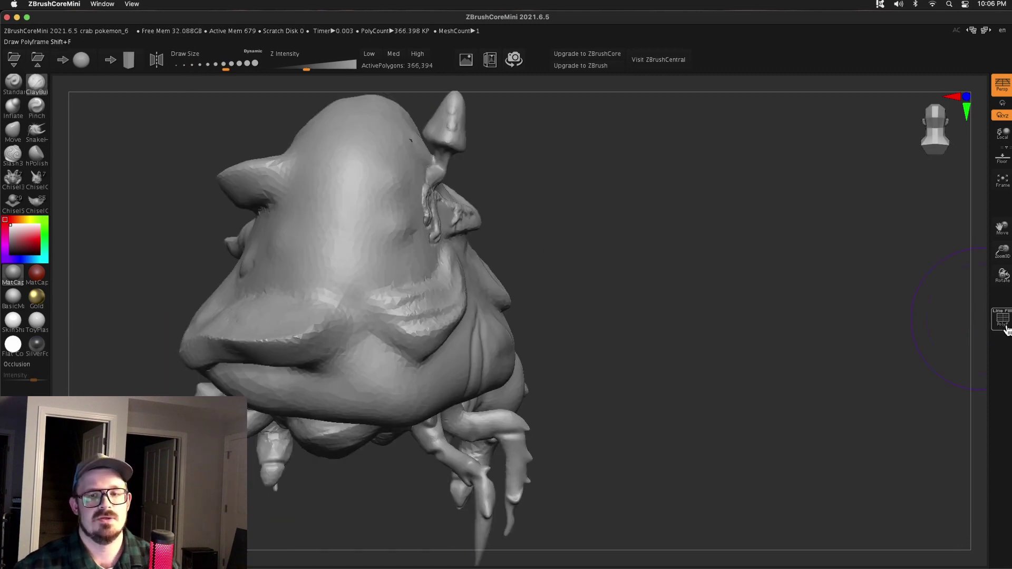
Step: Carve an S-shaped groove into the back of the shell with the Slash3 brush at a draw size of about 33
{"action": "left_click", "coordinate": [1003, 326]}
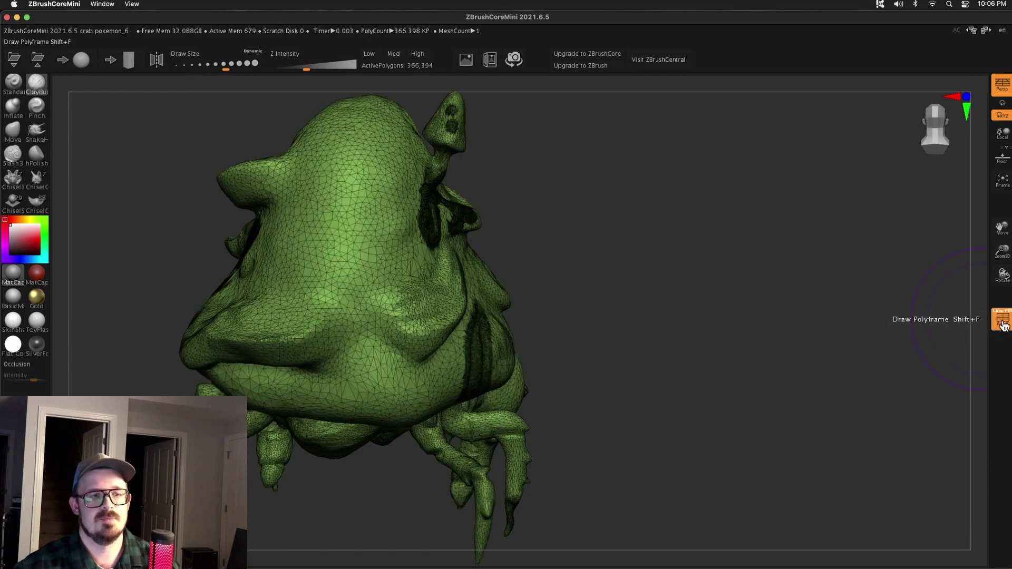
{"action": "left_click", "coordinate": [1001, 320]}
{"action": "left_click", "coordinate": [13, 155]}
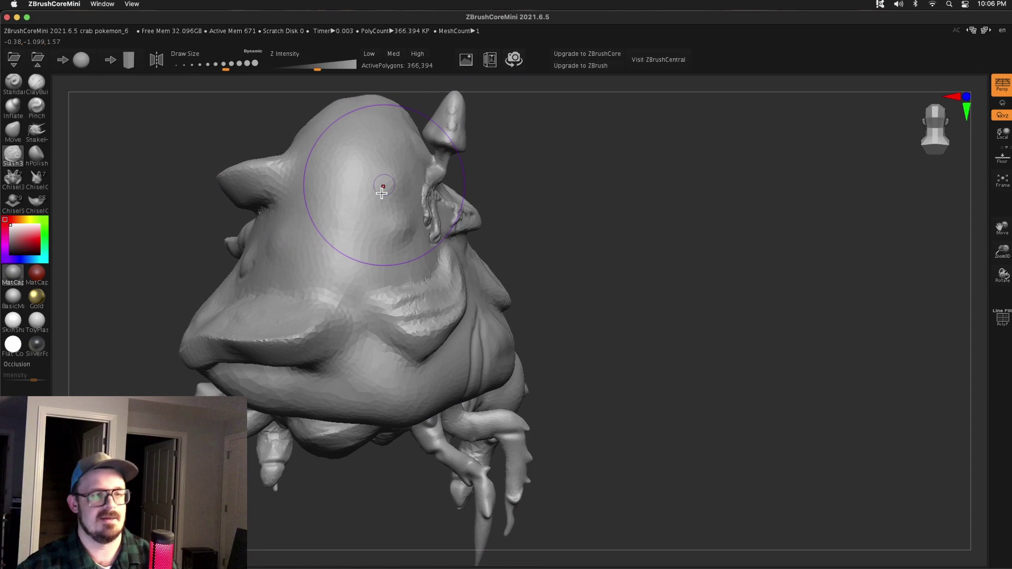
{"action": "key", "text": "s"}
{"action": "left_click_drag", "start_coordinate": [379, 196], "coordinate": [341, 197]}
{"action": "left_click_drag", "start_coordinate": [1001, 251], "coordinate": [1001, 224]}
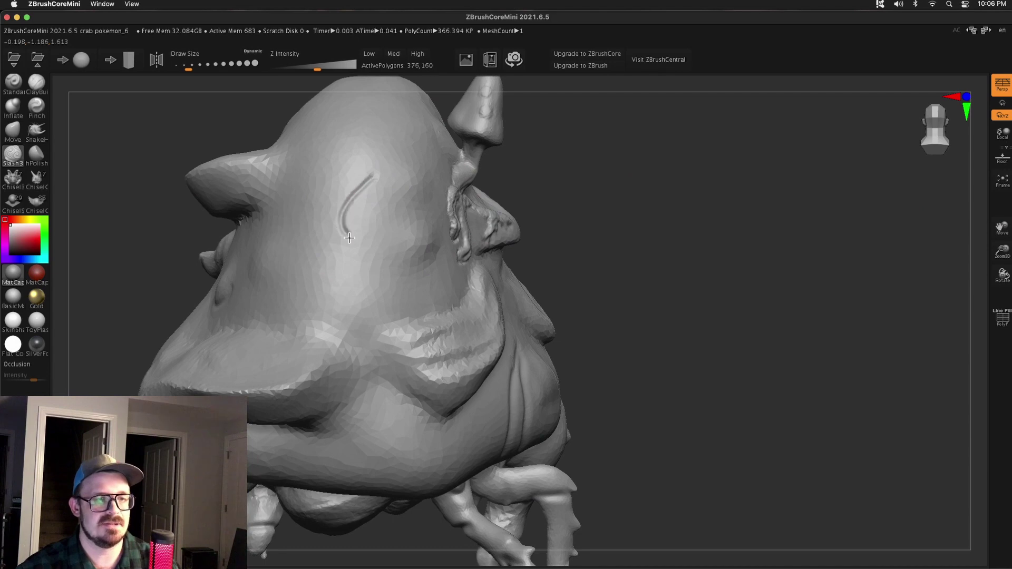
{"action": "left_click_drag", "start_coordinate": [349, 238], "coordinate": [339, 276]}
{"action": "left_click_drag", "start_coordinate": [1002, 249], "coordinate": [1002, 224]}
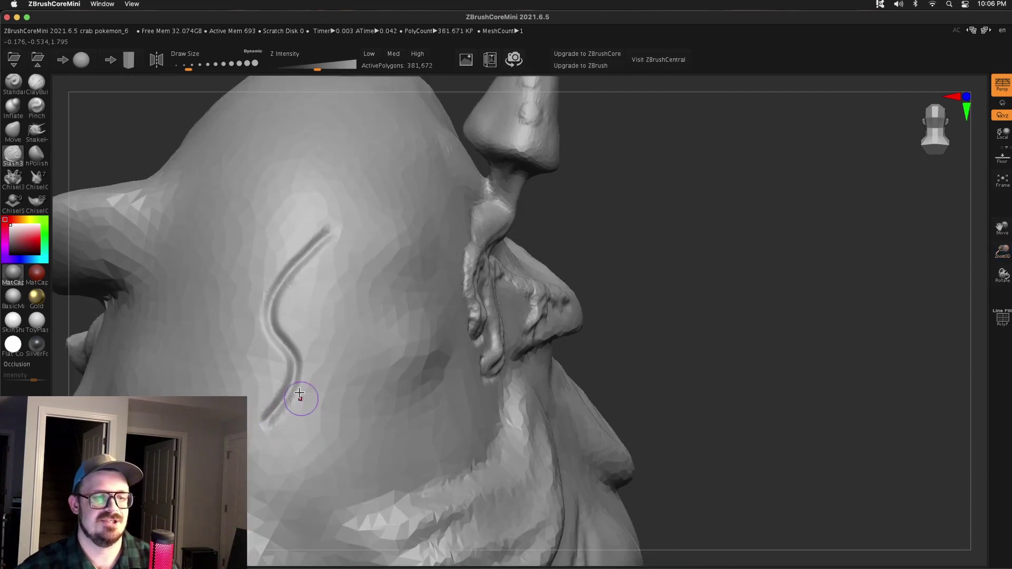
Step: Carve a thinner curved groove beside the first one with a smaller draw size and compare both in wireframe
{"action": "key", "text": "s"}
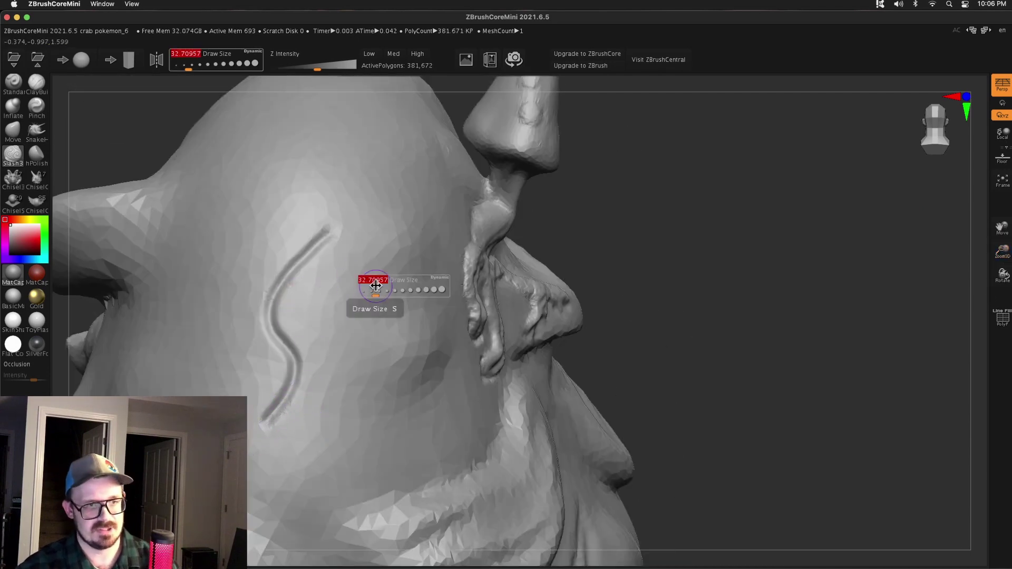
{"action": "left_click_drag", "start_coordinate": [376, 286], "coordinate": [369, 285]}
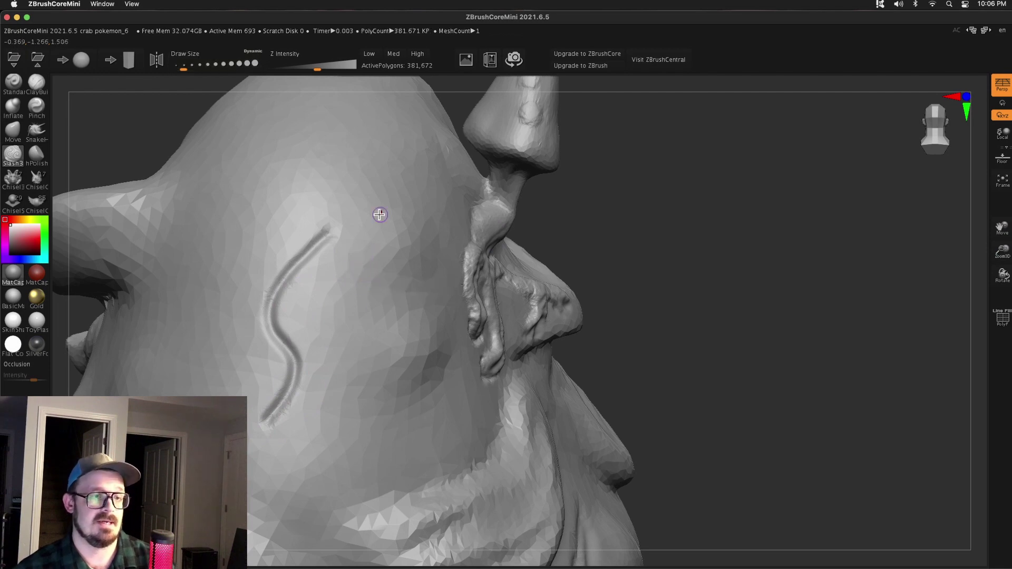
{"action": "mouse_move", "coordinate": [361, 238]}
{"action": "left_mouse_down"}
{"action": "mouse_move", "coordinate": [337, 277]}
{"action": "mouse_move", "coordinate": [329, 353]}
{"action": "mouse_move", "coordinate": [316, 369]}
{"action": "left_mouse_up"}
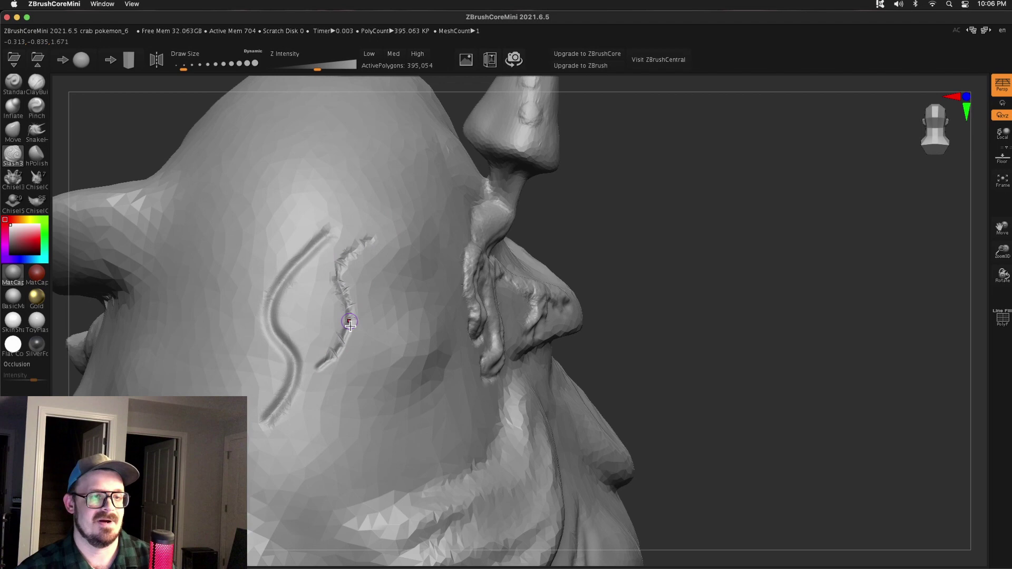
{"action": "left_click", "coordinate": [1002, 319]}
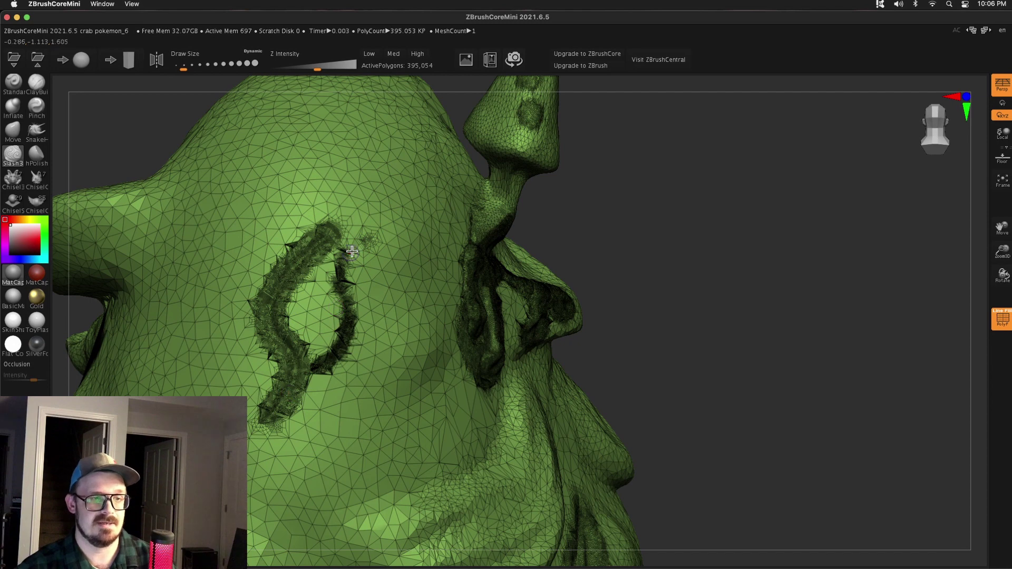
{"action": "left_click", "coordinate": [1003, 319]}
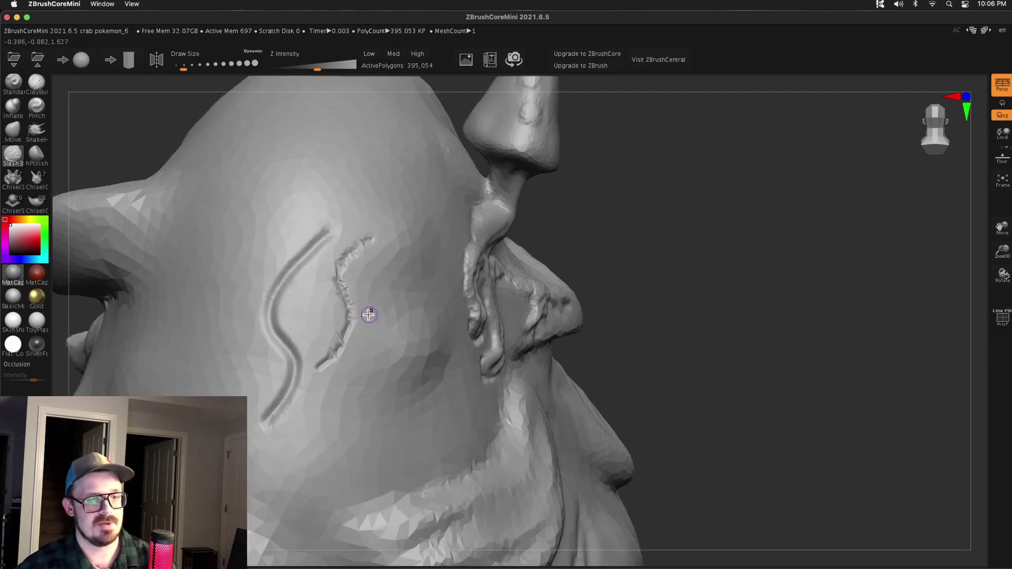
Step: Enlarge the brush slightly and smooth the plain area beside the thin groove to refine its mesh, checking it in wireframe
{"action": "key", "text": "s"}
{"action": "left_click_drag", "start_coordinate": [371, 322], "coordinate": [377, 323]}
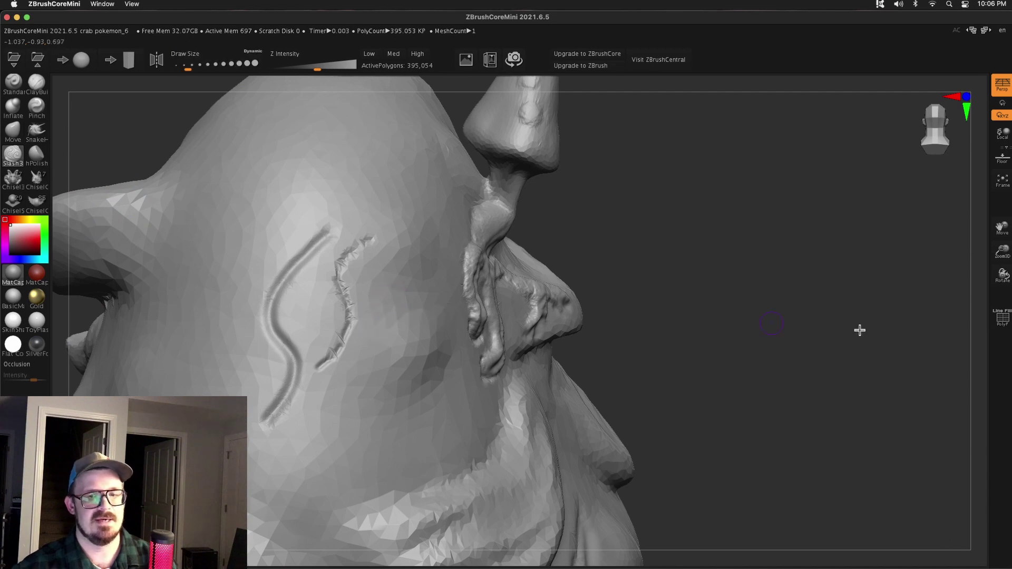
{"action": "left_click", "coordinate": [999, 319]}
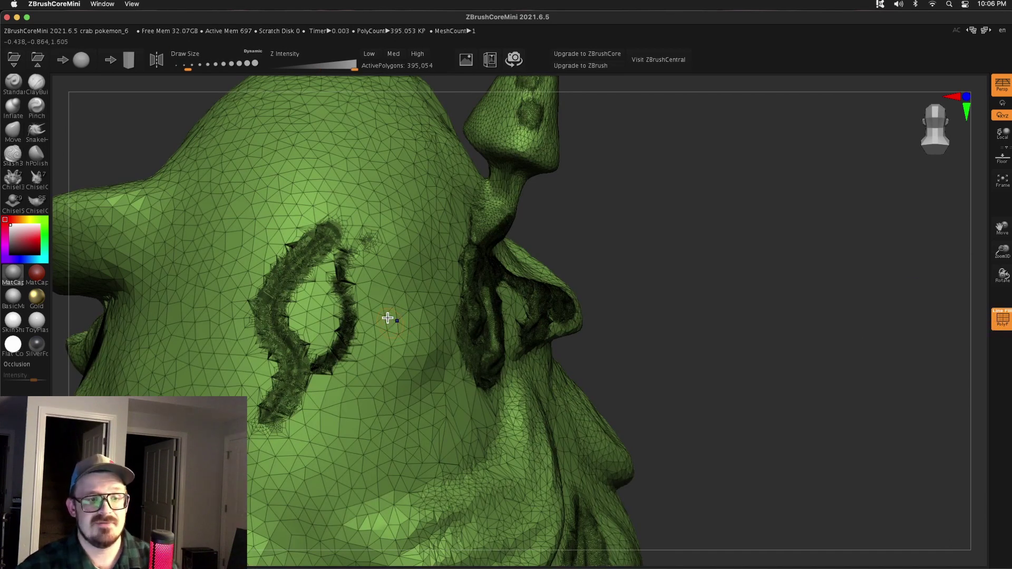
{"action": "mouse_move", "coordinate": [388, 316]}
{"action": "left_mouse_down"}
{"action": "mouse_move", "coordinate": [393, 339]}
{"action": "mouse_move", "coordinate": [411, 347]}
{"action": "mouse_move", "coordinate": [397, 393]}
{"action": "mouse_move", "coordinate": [369, 361]}
{"action": "mouse_move", "coordinate": [421, 365]}
{"action": "left_mouse_up"}
{"action": "key", "text": "shift+f"}
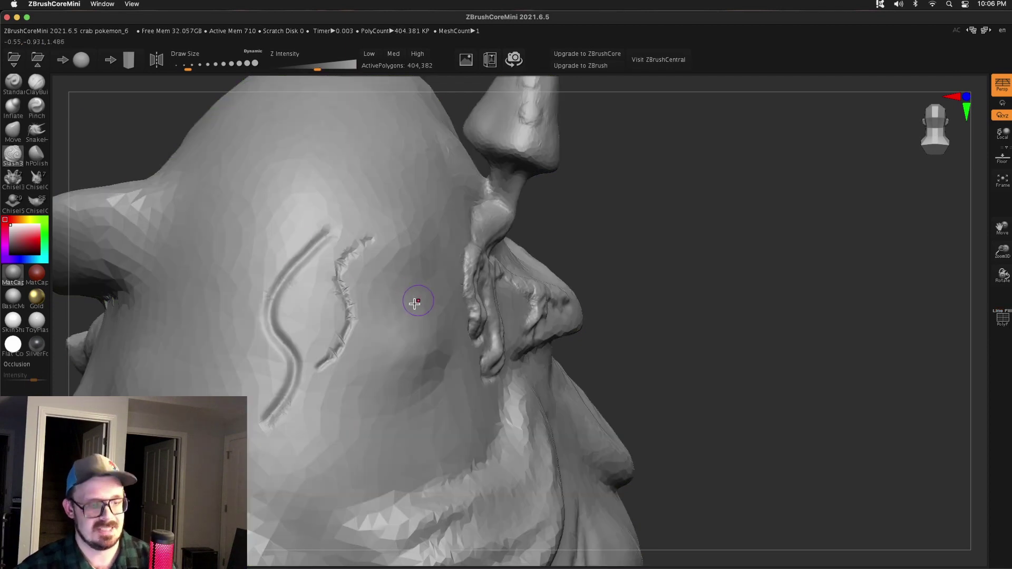
Step: Reduce the draw size and carve a winding, looping groove into the smoothed area on the back of the shell
{"action": "key", "text": "s"}
{"action": "left_click_drag", "start_coordinate": [414, 309], "coordinate": [413, 314]}
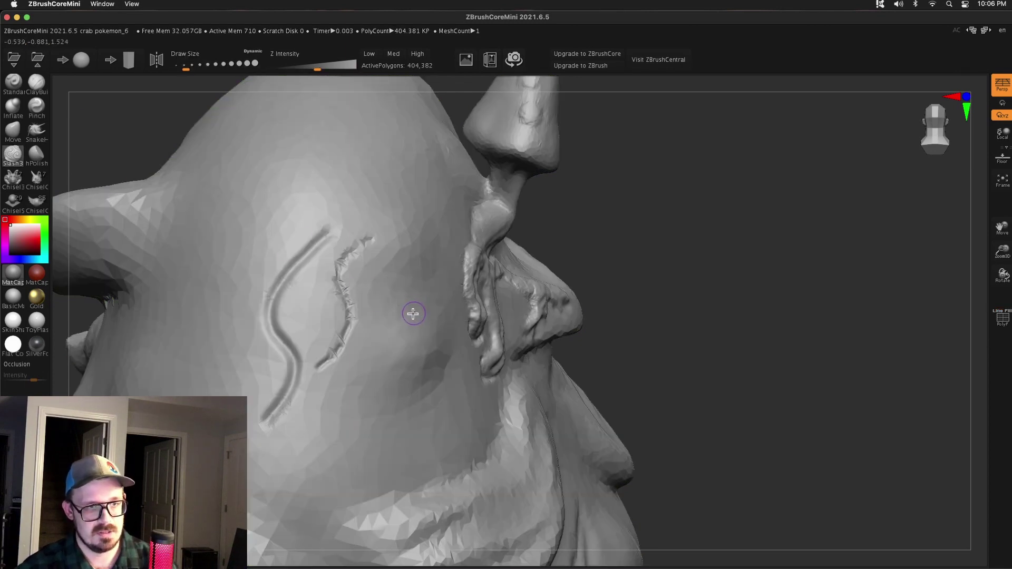
{"action": "key", "text": "s"}
{"action": "left_click", "coordinate": [413, 314]}
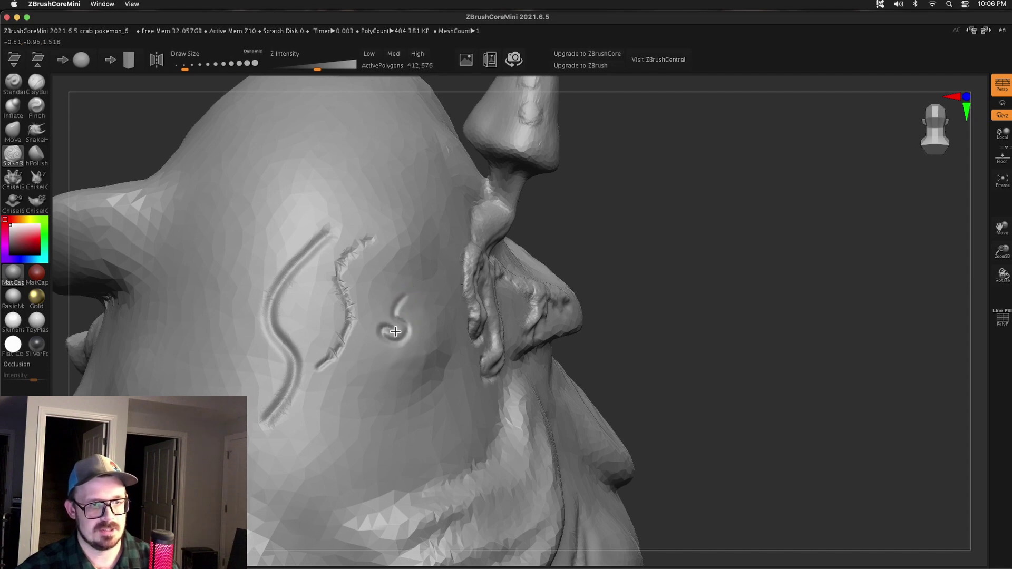
{"action": "left_click_drag", "start_coordinate": [395, 331], "coordinate": [417, 302]}
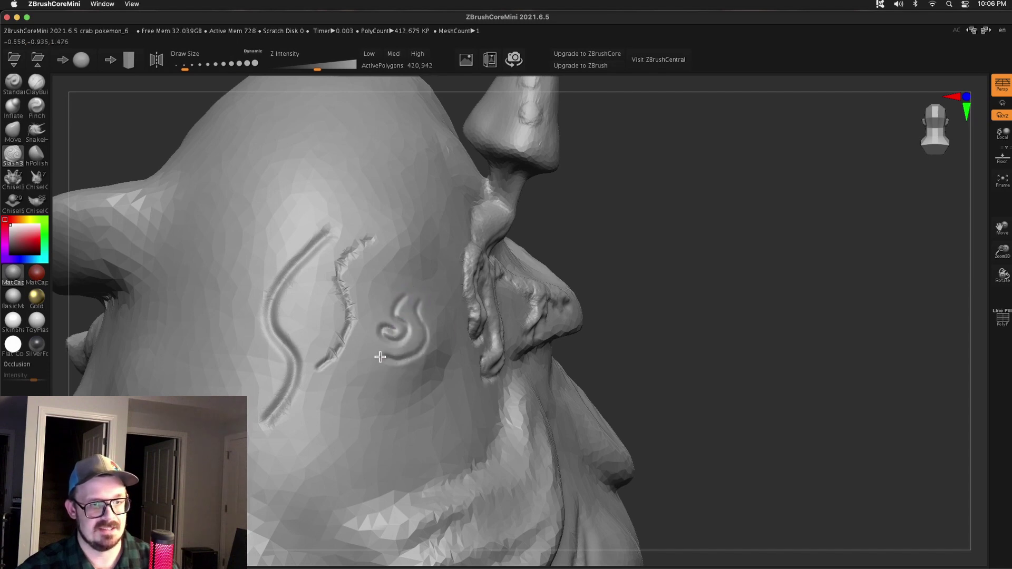
{"action": "mouse_move", "coordinate": [380, 356]}
{"action": "left_mouse_down"}
{"action": "mouse_move", "coordinate": [405, 390]}
{"action": "mouse_move", "coordinate": [349, 435]}
{"action": "mouse_move", "coordinate": [411, 416]}
{"action": "left_mouse_up"}
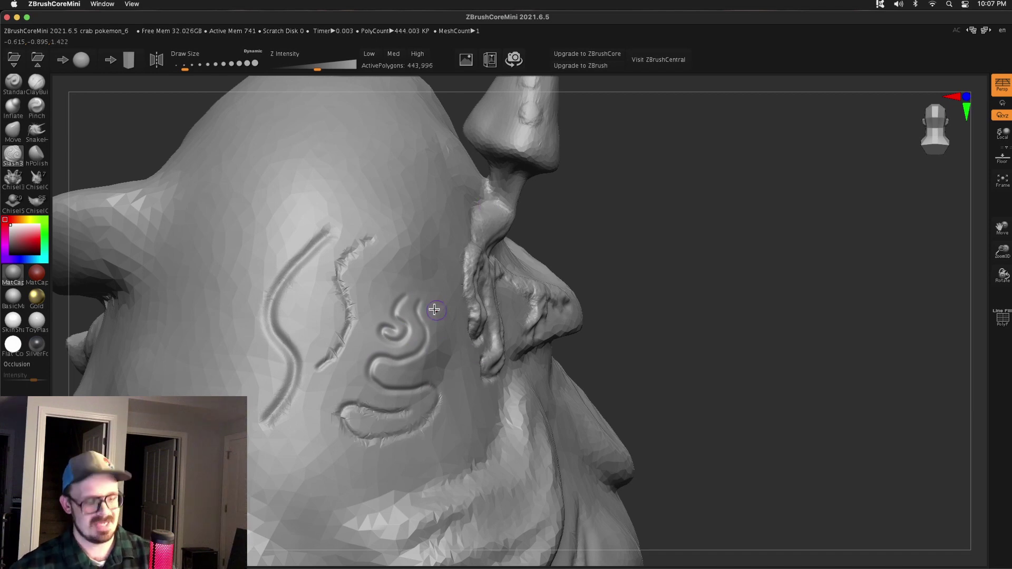
Step: Enlarge the draw size and smooth away the carved grooves on the back of the shell
{"action": "key", "text": "s"}
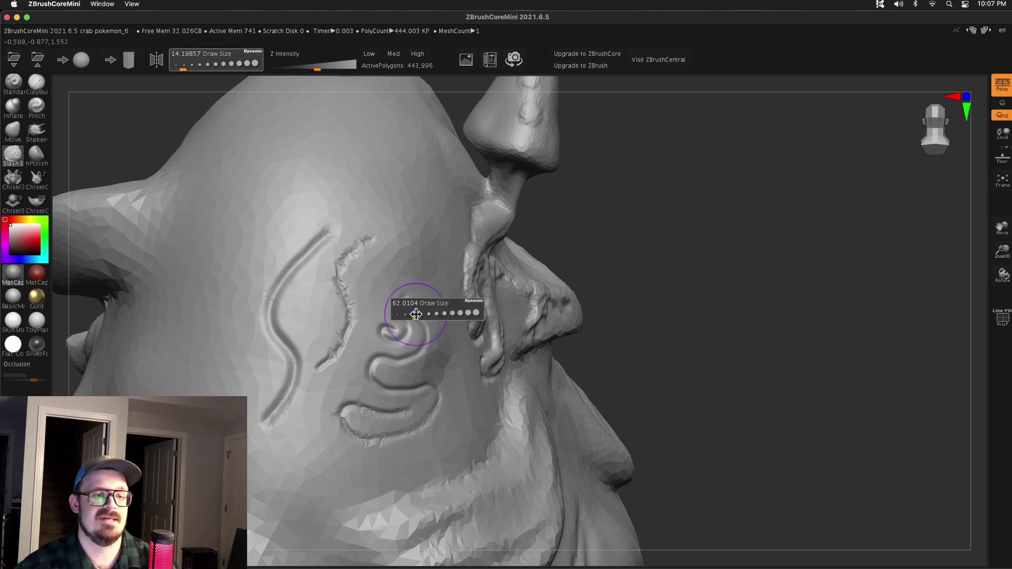
{"action": "left_click", "coordinate": [415, 315]}
{"action": "mouse_move", "coordinate": [663, 264]}
{"action": "left_mouse_down"}
{"action": "mouse_move", "coordinate": [592, 264]}
{"action": "mouse_move", "coordinate": [752, 289]}
{"action": "left_mouse_up"}
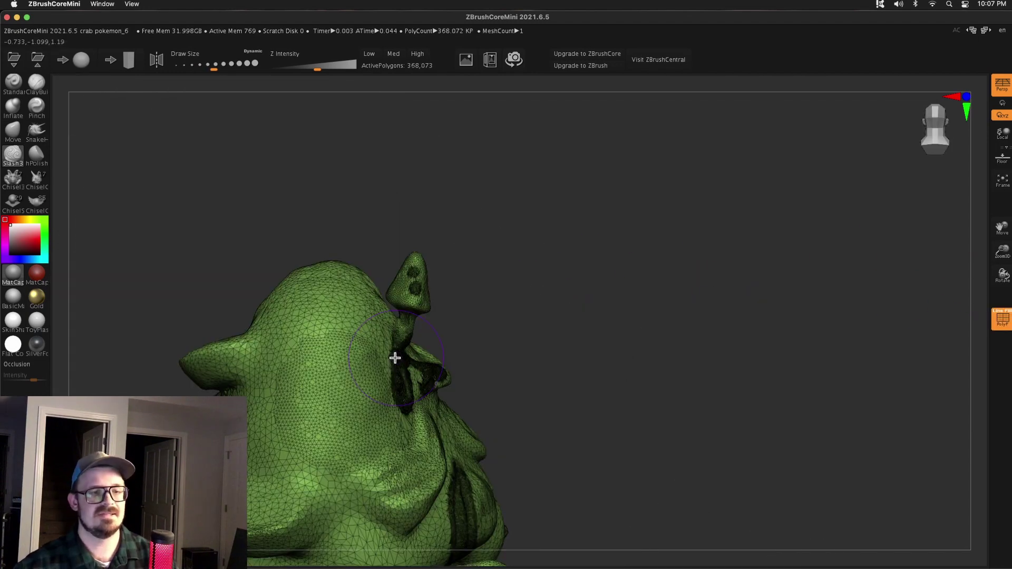
Step: Hide the wireframe and frame the whole crab model from the front
{"action": "left_click", "coordinate": [1002, 318]}
{"action": "left_click_drag", "start_coordinate": [760, 329], "coordinate": [595, 321]}
{"action": "left_click_drag", "start_coordinate": [999, 253], "coordinate": [996, 228]}
{"action": "left_click", "coordinate": [1003, 187]}
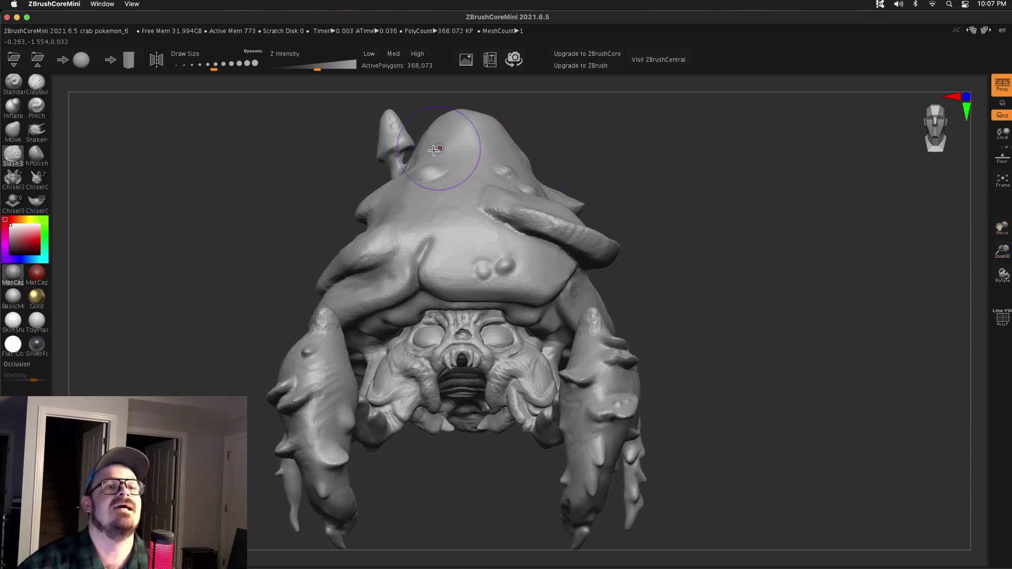
Step: Record a turntable movie of the crab and save it in the Downloads folder as test1 in MPG format
{"action": "left_click", "coordinate": [515, 61]}
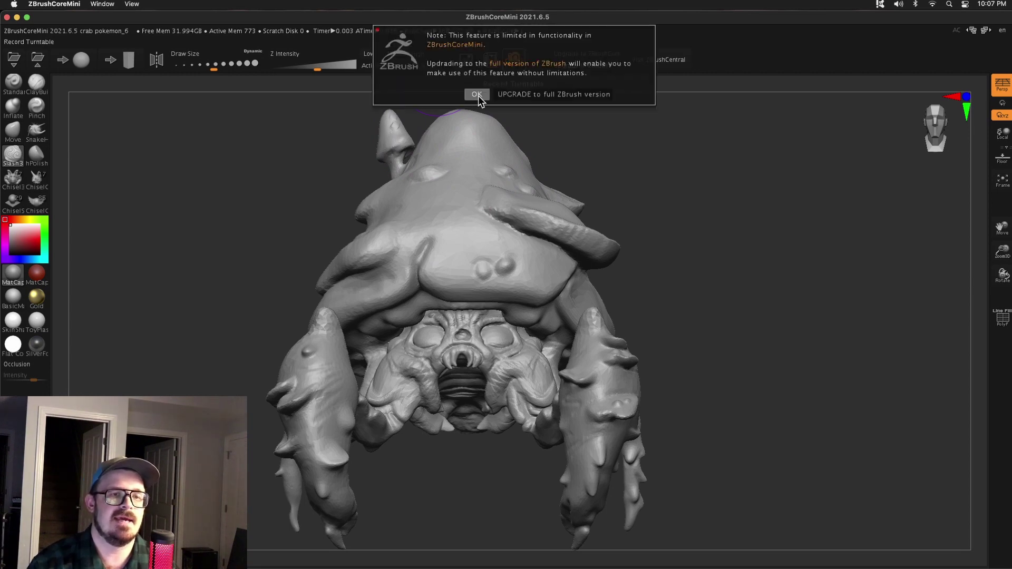
{"action": "left_click", "coordinate": [477, 95]}
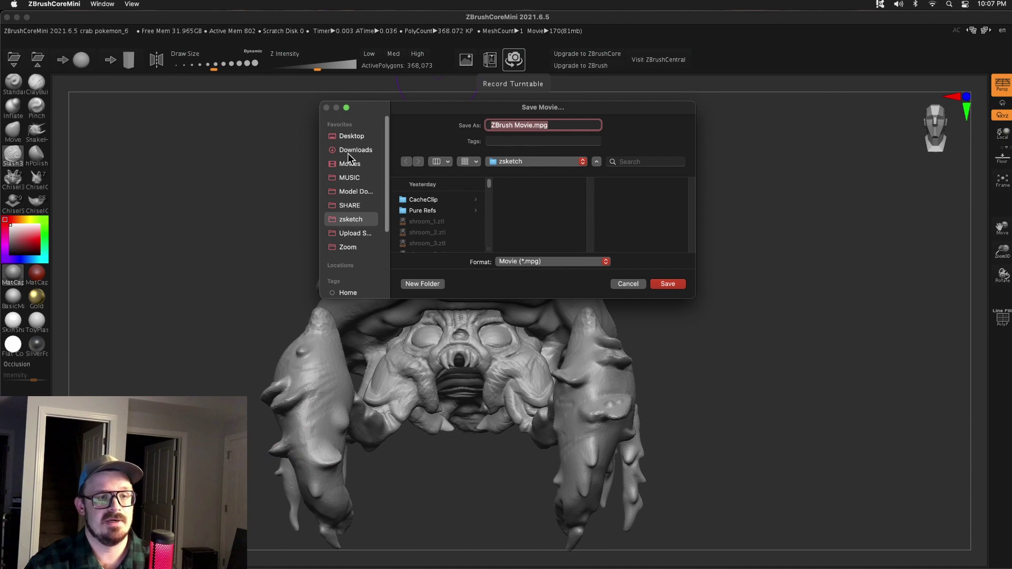
{"action": "left_click", "coordinate": [350, 151]}
{"action": "type", "text": "test"}
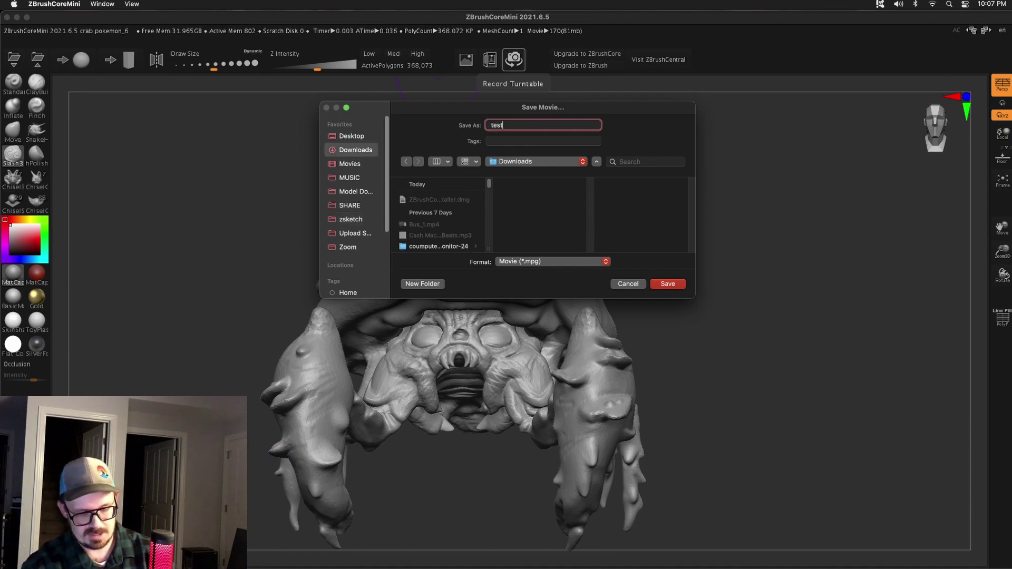
{"action": "key", "text": "Return"}
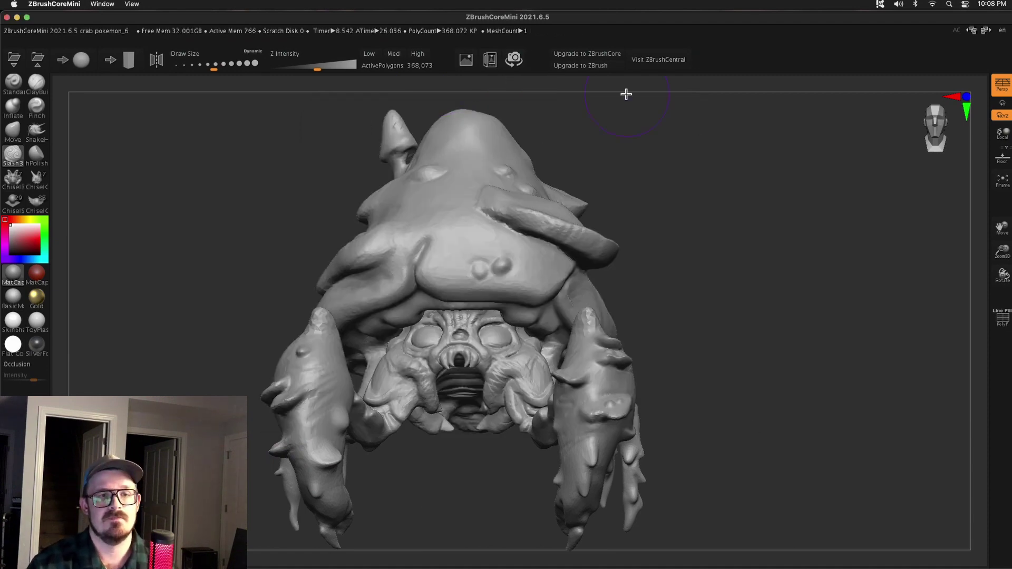
Step: Preview the exported test1.mpg turntable, then close the preview and return to ZBrushCoreMini
{"action": "mouse_move", "coordinate": [1, 69]}
{"action": "left_click", "coordinate": [14, 41]}
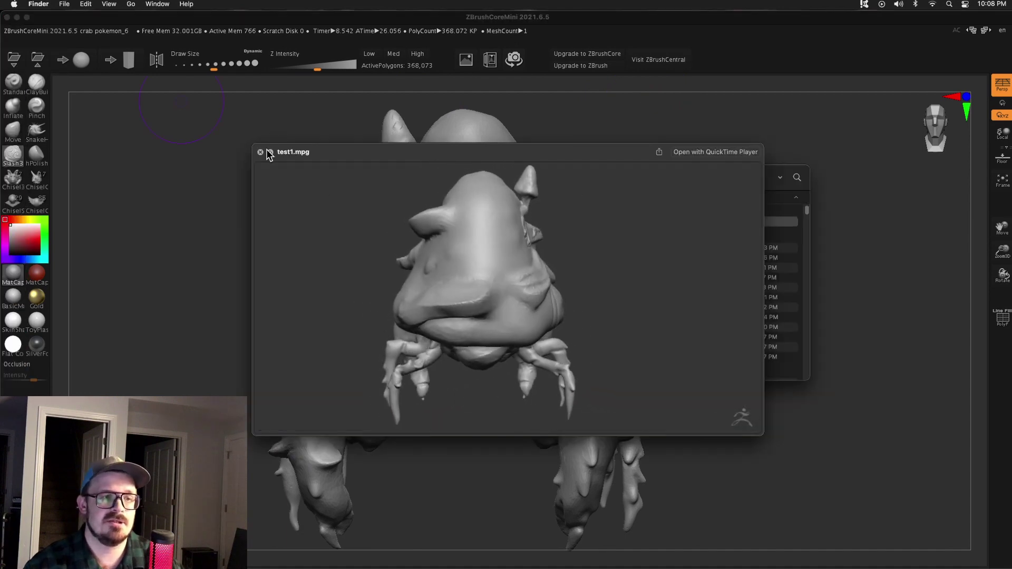
{"action": "left_click", "coordinate": [260, 152]}
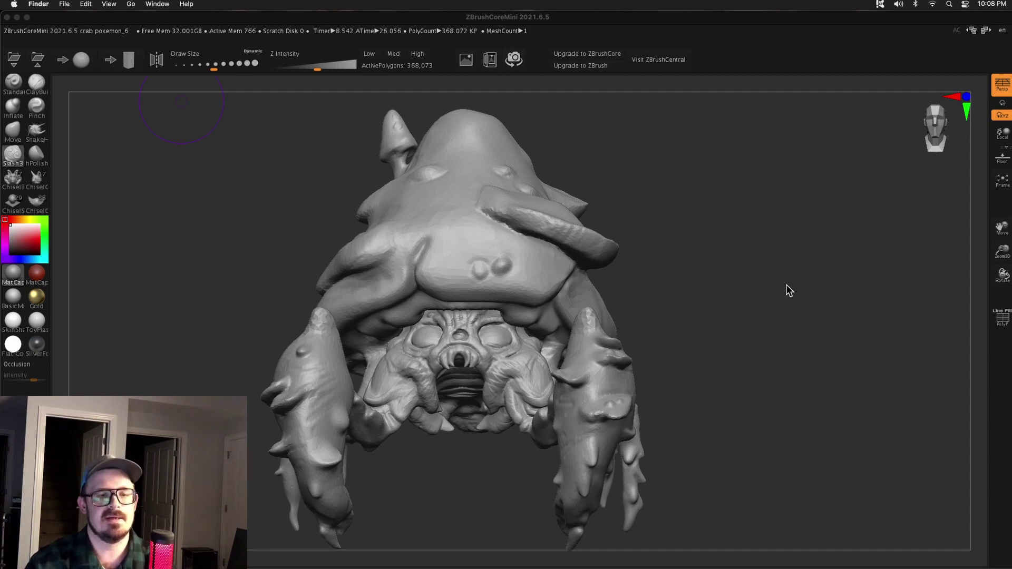
{"action": "left_click", "coordinate": [757, 291]}
Step: Load a new sphere project and choose the Nose03 shape of the Chisel3D brush
{"action": "left_click", "coordinate": [81, 59]}
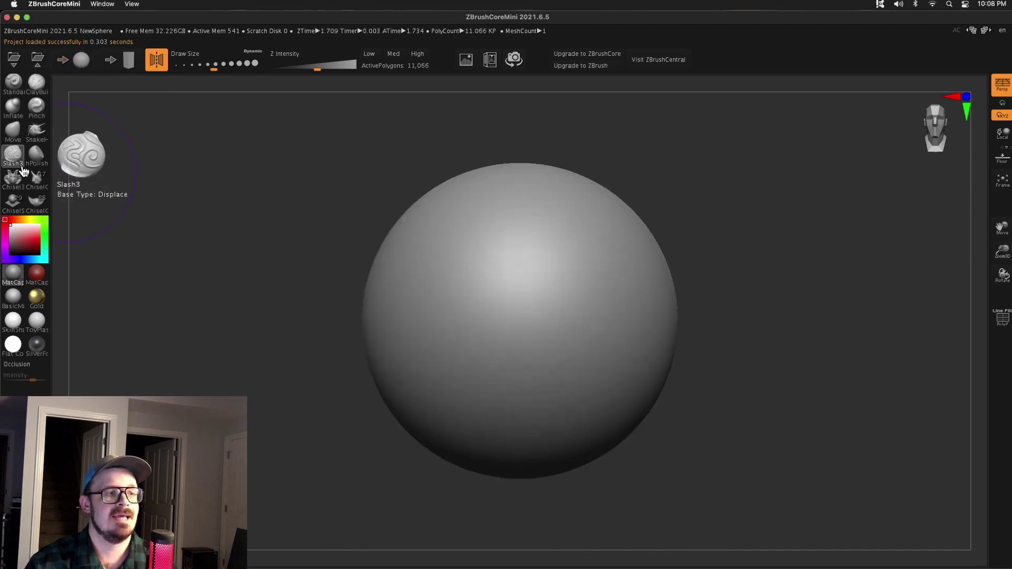
{"action": "left_click", "coordinate": [22, 168]}
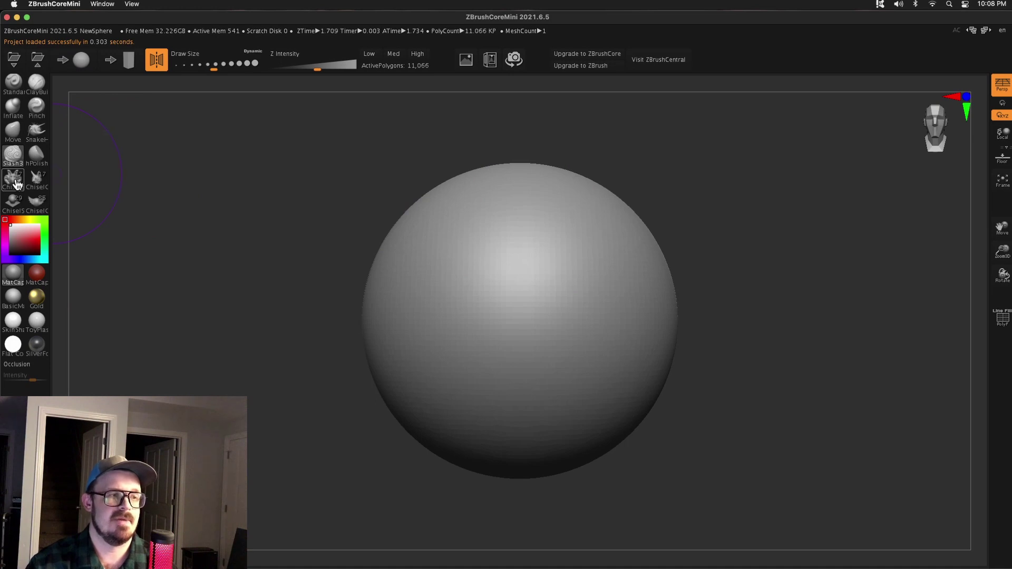
{"action": "left_click", "coordinate": [13, 177]}
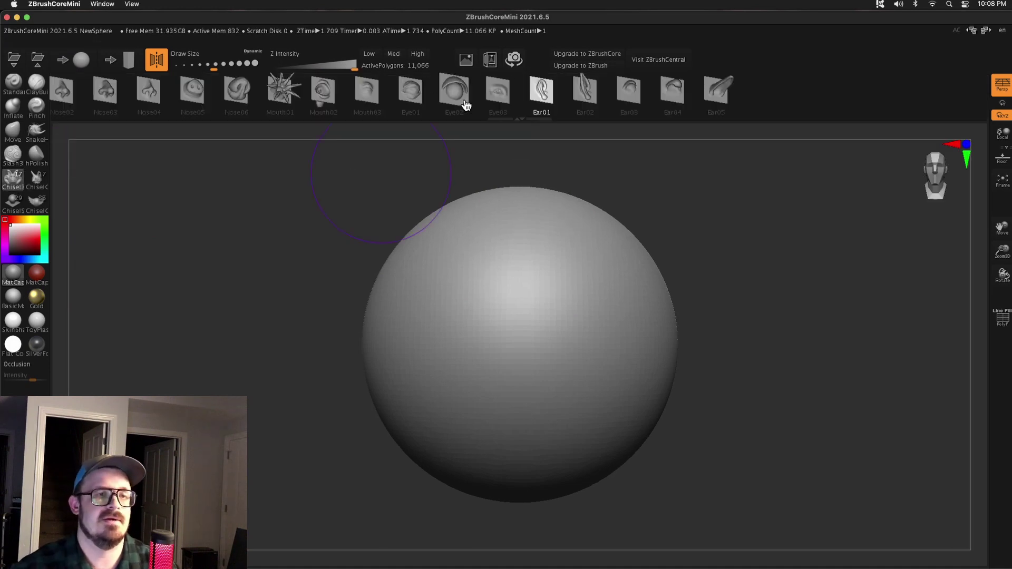
{"action": "left_click", "coordinate": [243, 92]}
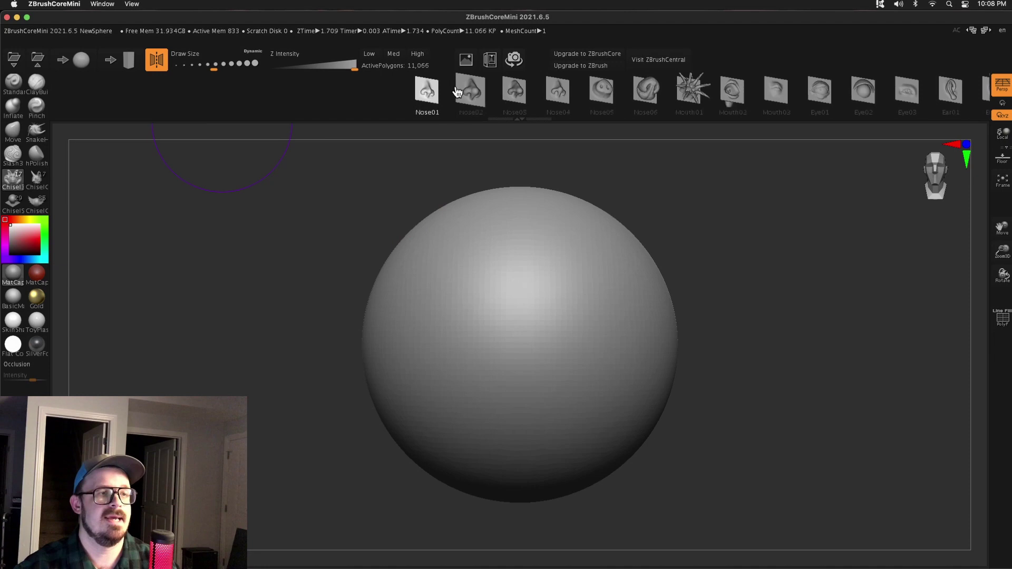
{"action": "left_click", "coordinate": [468, 90]}
Step: Reduce the draw size and try stamping Nose03 off-centre with symmetry active, undoing each stamp
{"action": "key", "text": "s"}
{"action": "mouse_move", "coordinate": [474, 322]}
{"action": "left_mouse_down"}
{"action": "mouse_move", "coordinate": [454, 305]}
{"action": "mouse_move", "coordinate": [445, 379]}
{"action": "left_mouse_up"}
{"action": "key", "text": "super+z"}
{"action": "left_click_drag", "start_coordinate": [443, 335], "coordinate": [440, 247]}
{"action": "key", "text": "super+z"}
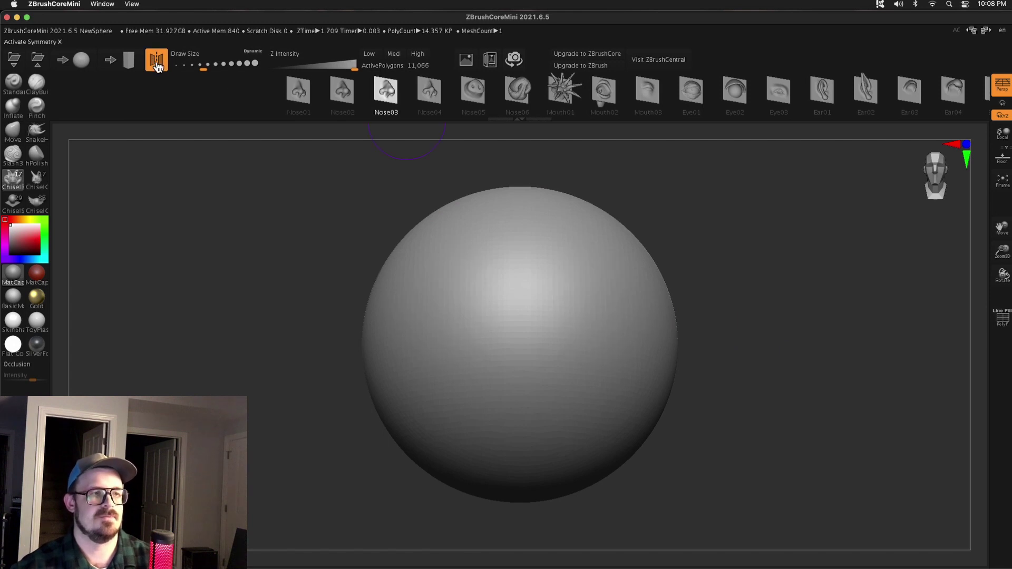
Step: Turn off X symmetry and stamp the Nose03 shape at the centre of the sphere's front
{"action": "key", "text": "x"}
{"action": "left_click_drag", "start_coordinate": [522, 334], "coordinate": [526, 291]}
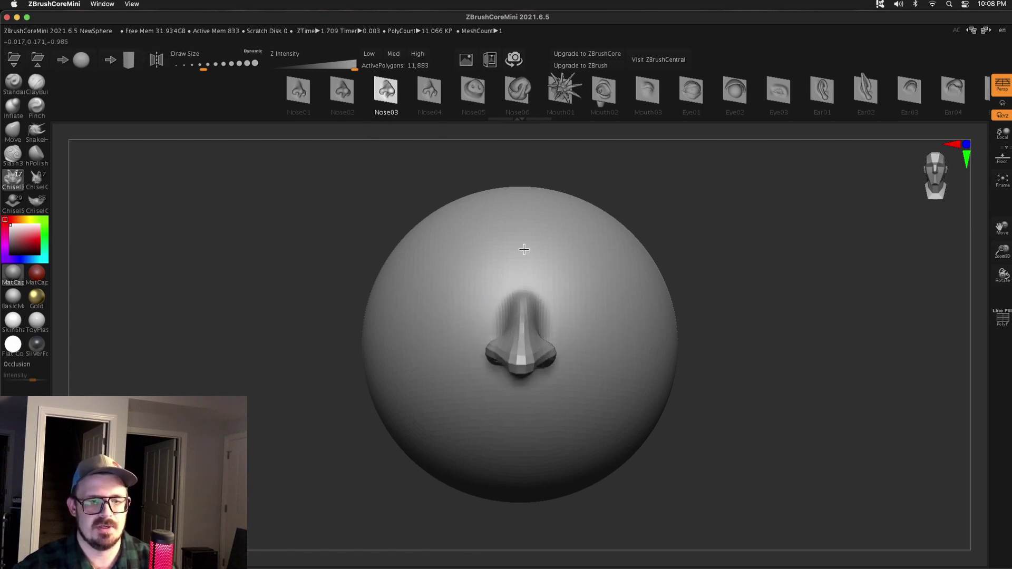
{"action": "left_click_drag", "start_coordinate": [523, 249], "coordinate": [523, 225]}
{"action": "mouse_move", "coordinate": [754, 311]}
{"action": "left_mouse_down"}
{"action": "mouse_move", "coordinate": [736, 275]}
{"action": "mouse_move", "coordinate": [763, 235]}
{"action": "mouse_move", "coordinate": [709, 276]}
{"action": "mouse_move", "coordinate": [709, 326]}
{"action": "mouse_move", "coordinate": [736, 334]}
{"action": "mouse_move", "coordinate": [714, 289]}
{"action": "left_mouse_up"}
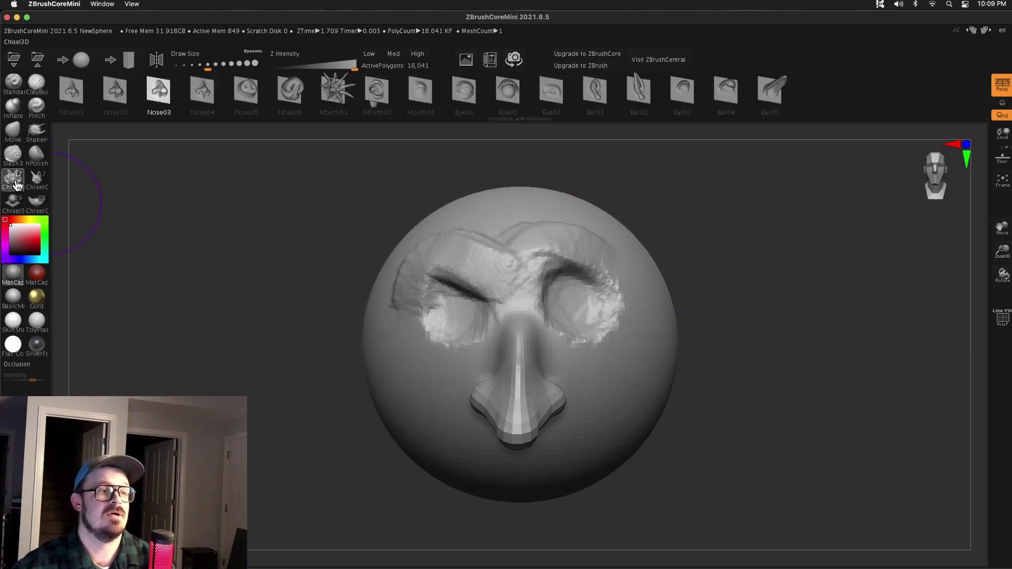
Step: Try stamping Nose03 on the side of the sphere at different draw sizes, undoing each stamp
{"action": "left_click_drag", "start_coordinate": [680, 355], "coordinate": [691, 336]}
{"action": "key", "text": "s"}
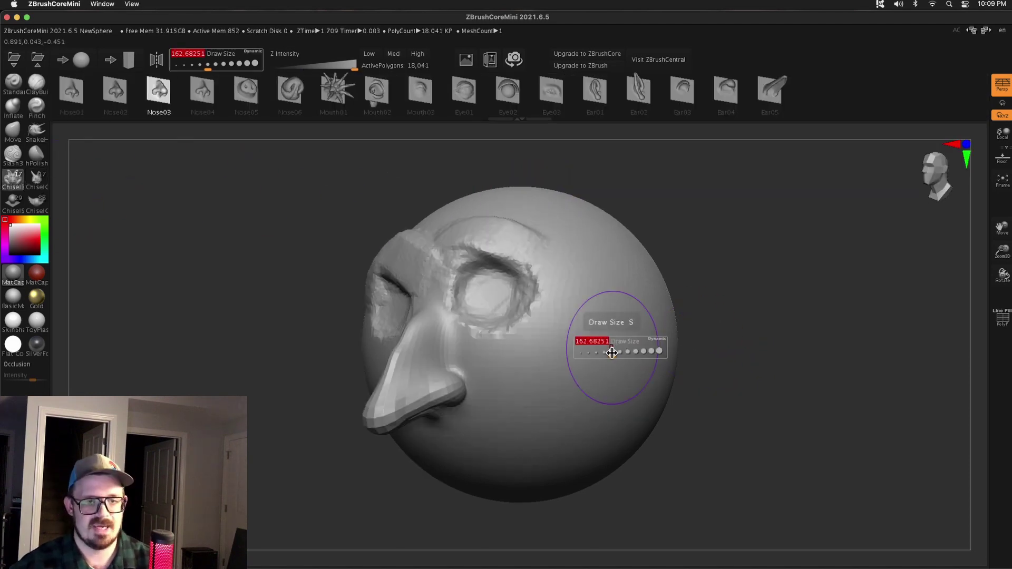
{"action": "mouse_move", "coordinate": [611, 352]}
{"action": "left_mouse_down"}
{"action": "mouse_move", "coordinate": [653, 350]}
{"action": "mouse_move", "coordinate": [621, 352]}
{"action": "mouse_move", "coordinate": [639, 352]}
{"action": "mouse_move", "coordinate": [621, 341]}
{"action": "mouse_move", "coordinate": [659, 284]}
{"action": "mouse_move", "coordinate": [767, 177]}
{"action": "mouse_move", "coordinate": [767, 199]}
{"action": "left_mouse_up"}
{"action": "mouse_move", "coordinate": [806, 325]}
{"action": "left_mouse_down"}
{"action": "mouse_move", "coordinate": [785, 308]}
{"action": "mouse_move", "coordinate": [753, 306]}
{"action": "mouse_move", "coordinate": [795, 316]}
{"action": "left_mouse_up"}
{"action": "key", "text": "super+z"}
{"action": "key", "text": "s"}
{"action": "mouse_move", "coordinate": [625, 325]}
{"action": "left_mouse_down"}
{"action": "mouse_move", "coordinate": [584, 327]}
{"action": "mouse_move", "coordinate": [569, 225]}
{"action": "mouse_move", "coordinate": [555, 210]}
{"action": "left_mouse_up"}
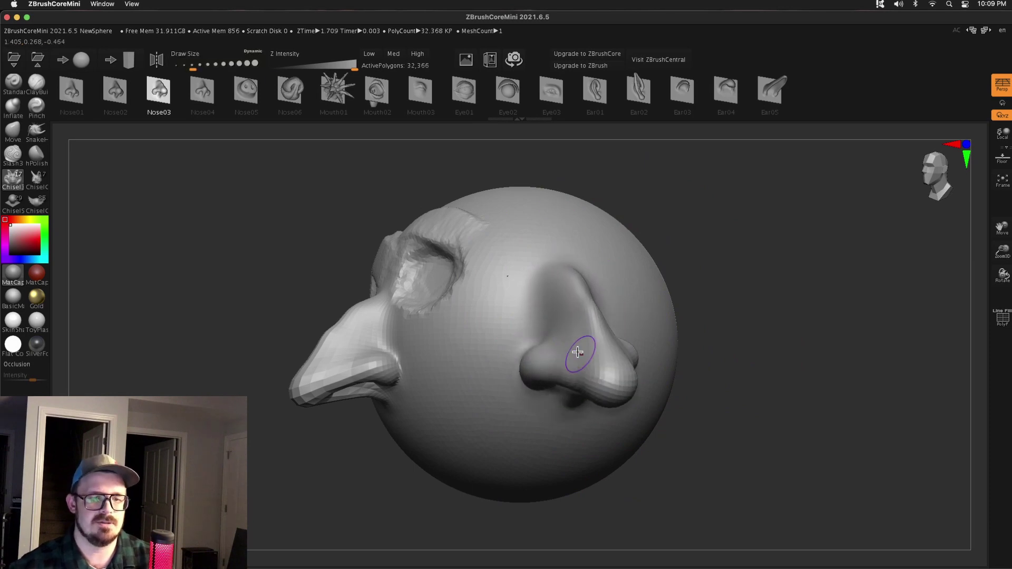
{"action": "key", "text": "ctrl+z"}
Step: Reduce the draw size further and stamp a large, denser Nose03 shape on the side of the sphere
{"action": "key", "text": "s"}
{"action": "left_click_drag", "start_coordinate": [576, 354], "coordinate": [569, 354]}
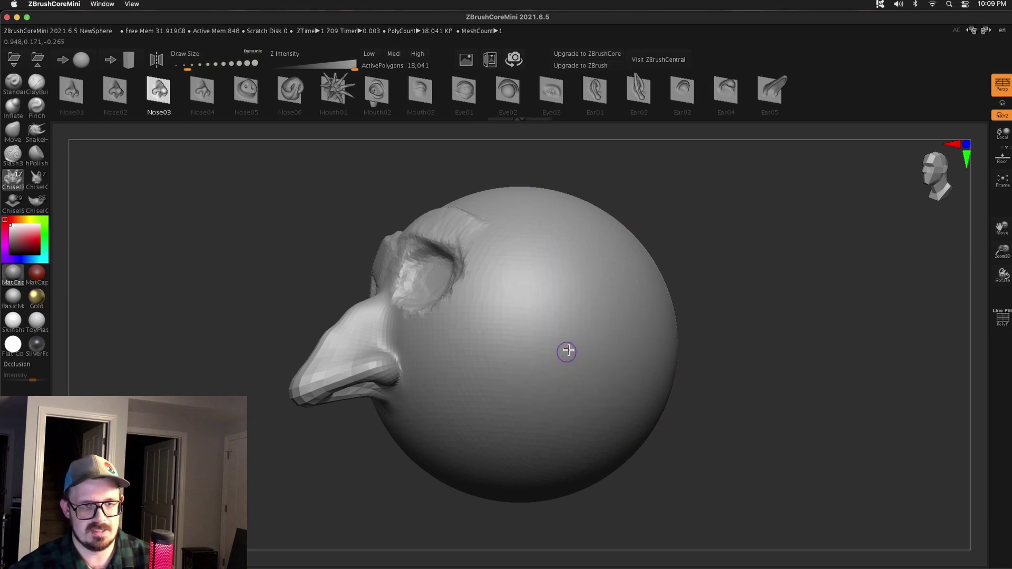
{"action": "left_click_drag", "start_coordinate": [574, 311], "coordinate": [712, 350]}
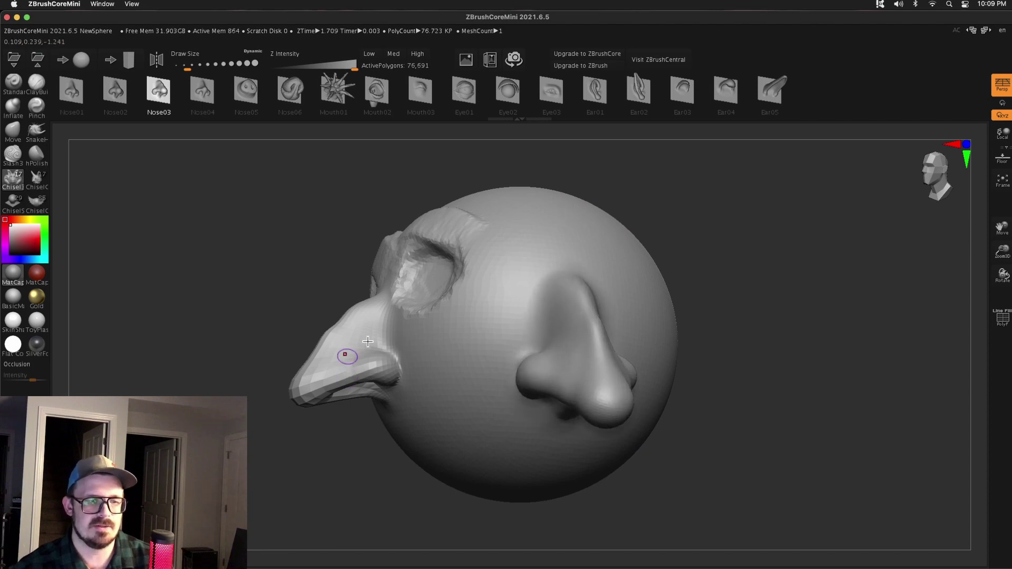
{"action": "mouse_move", "coordinate": [805, 345]}
{"action": "left_mouse_down"}
{"action": "mouse_move", "coordinate": [768, 346]}
{"action": "mouse_move", "coordinate": [797, 285]}
{"action": "mouse_move", "coordinate": [793, 326]}
{"action": "left_mouse_up"}
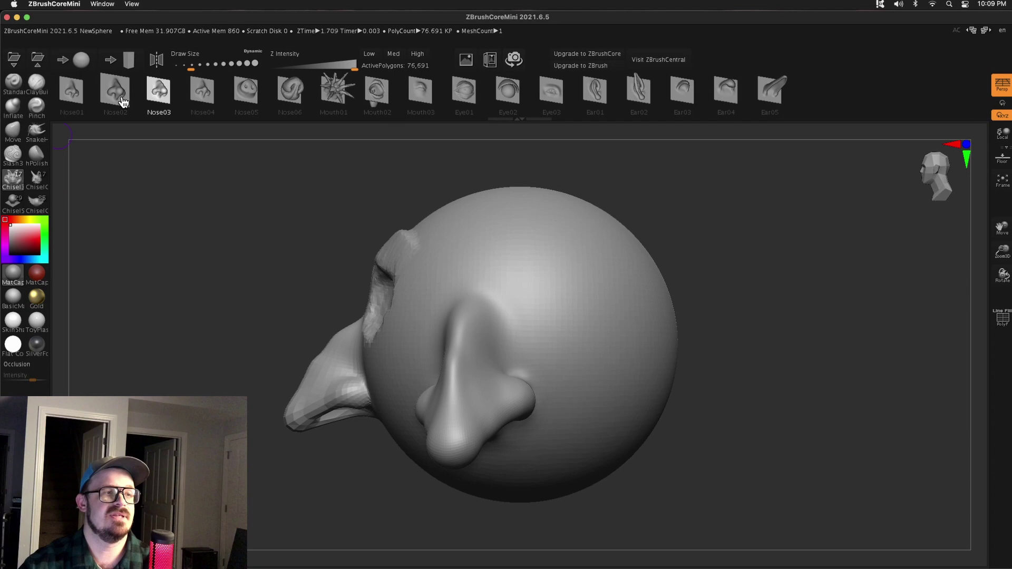
Step: Try stamping other Chisel3D shapes beside the side nose, undoing each stamp
{"action": "mouse_move", "coordinate": [163, 100]}
{"action": "left_mouse_down"}
{"action": "mouse_move", "coordinate": [315, 101]}
{"action": "mouse_move", "coordinate": [228, 100]}
{"action": "left_mouse_up"}
{"action": "left_click", "coordinate": [413, 101]}
{"action": "mouse_move", "coordinate": [412, 104]}
{"action": "left_mouse_down"}
{"action": "mouse_move", "coordinate": [285, 98]}
{"action": "mouse_move", "coordinate": [296, 97]}
{"action": "left_mouse_up"}
{"action": "left_click_drag", "start_coordinate": [580, 321], "coordinate": [596, 407]}
{"action": "left_click_drag", "start_coordinate": [779, 342], "coordinate": [602, 323]}
{"action": "key", "text": "super+z"}
{"action": "left_click_drag", "start_coordinate": [572, 356], "coordinate": [621, 242]}
{"action": "key", "text": "super+z"}
Step: Stamp the Ear02 shape beside the side nose and on the sphere's back, and try the Mouth01 shape
{"action": "left_click", "coordinate": [569, 105]}
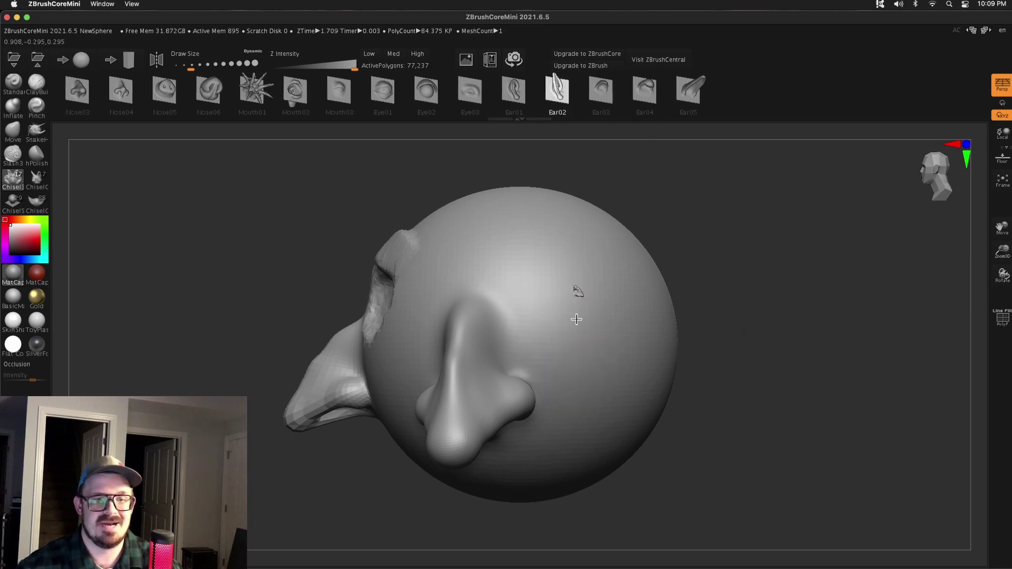
{"action": "left_click_drag", "start_coordinate": [576, 319], "coordinate": [593, 253]}
{"action": "key", "text": "super+z"}
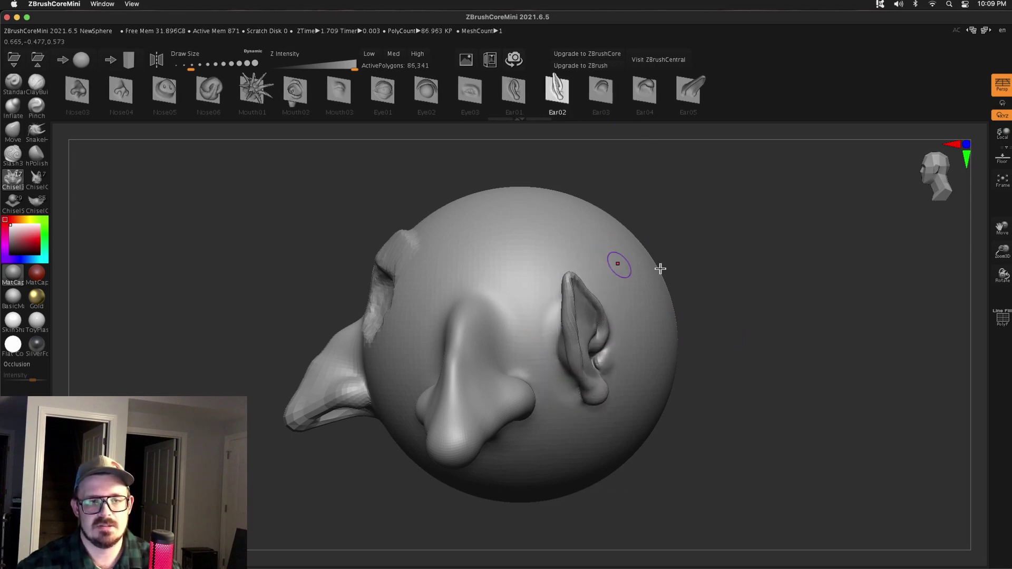
{"action": "left_click_drag", "start_coordinate": [743, 277], "coordinate": [686, 285]}
{"action": "left_click_drag", "start_coordinate": [511, 331], "coordinate": [503, 255]}
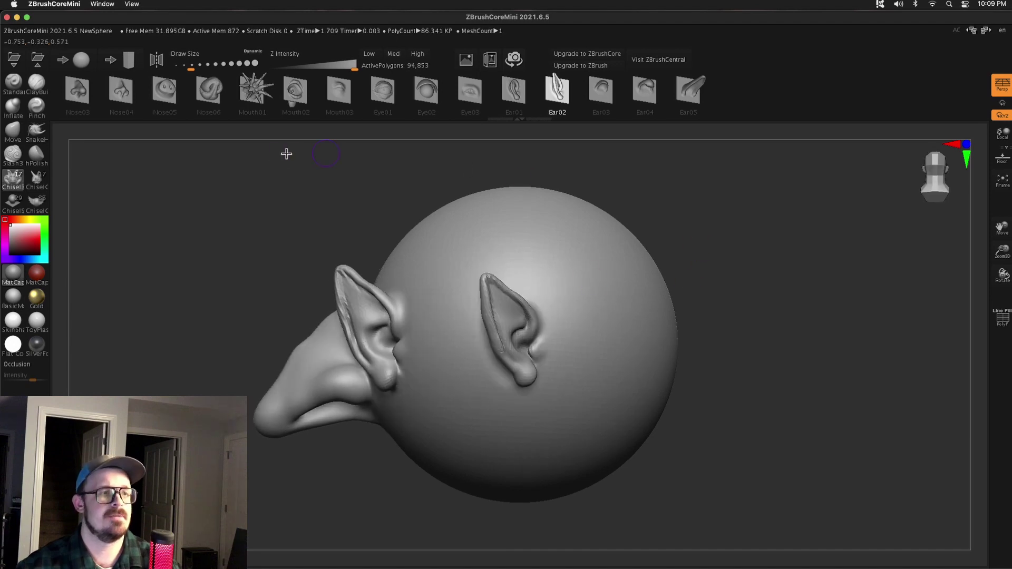
{"action": "left_click", "coordinate": [253, 92]}
{"action": "left_click_drag", "start_coordinate": [592, 267], "coordinate": [692, 268]}
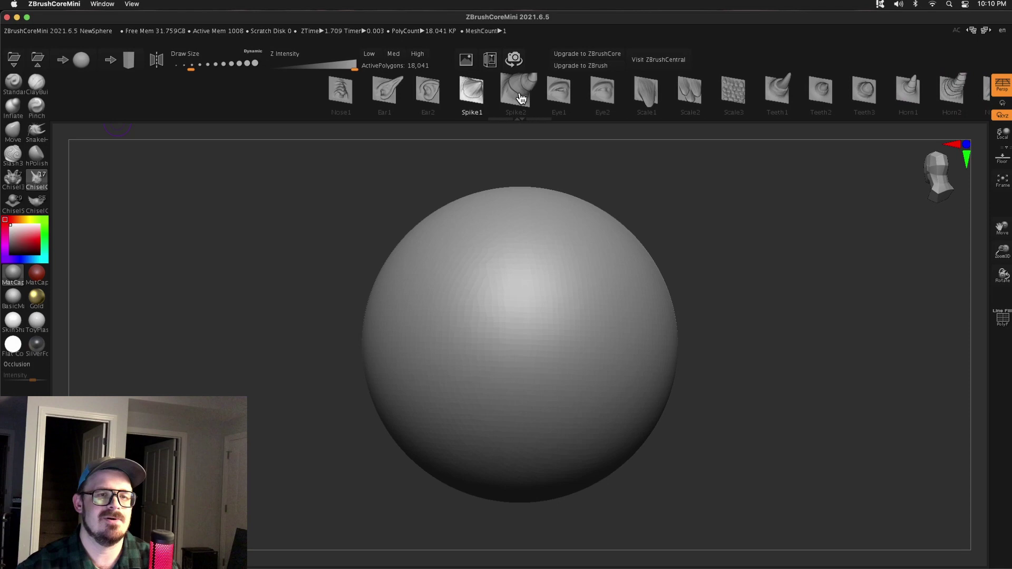
Step: Stamp the Spike2, Scale3 and Nostril chisel shapes around the back of the sphere
{"action": "left_click", "coordinate": [521, 98]}
{"action": "left_click_drag", "start_coordinate": [494, 300], "coordinate": [492, 375]}
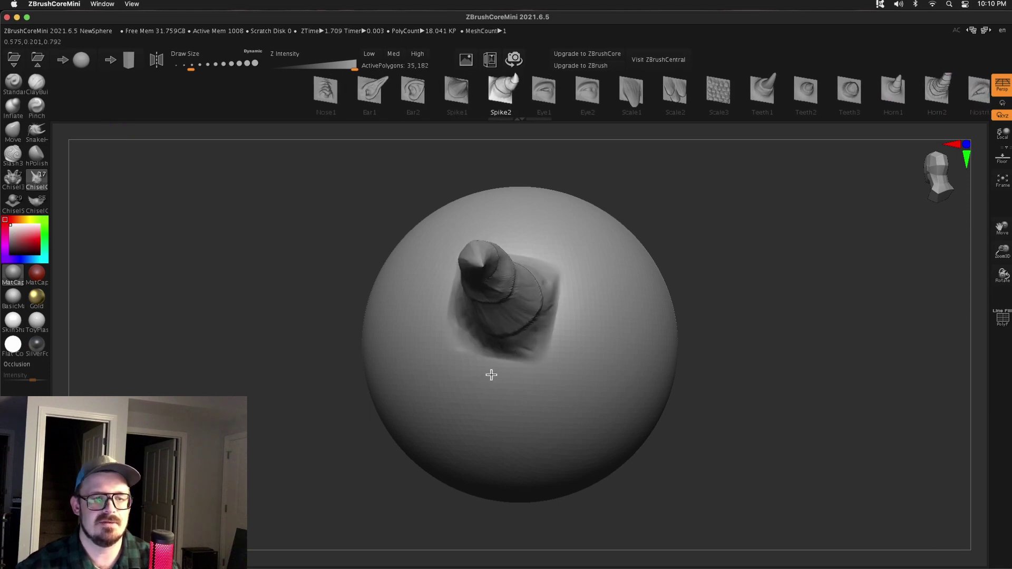
{"action": "left_click_drag", "start_coordinate": [727, 290], "coordinate": [664, 269]}
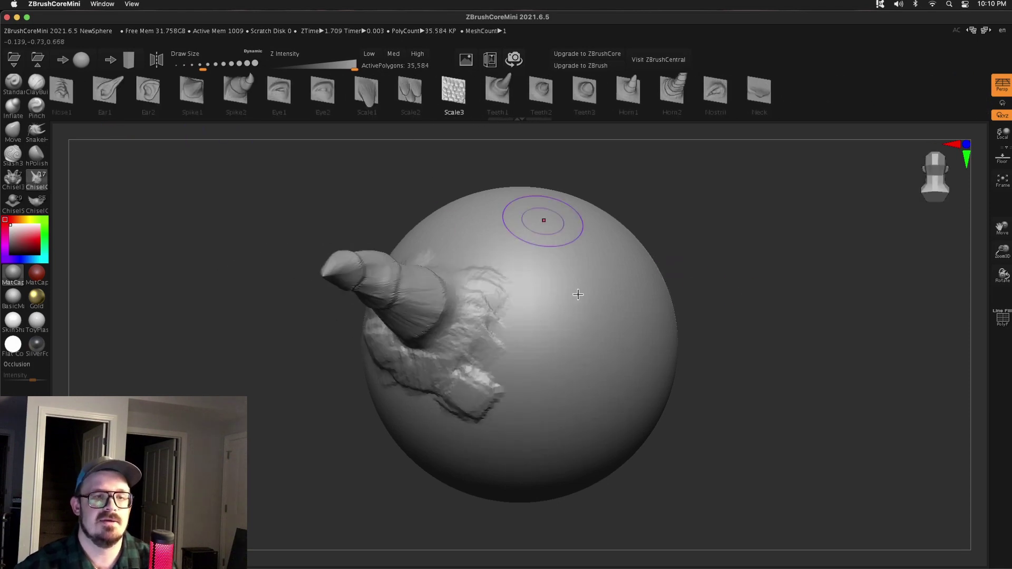
{"action": "left_click_drag", "start_coordinate": [569, 292], "coordinate": [583, 384]}
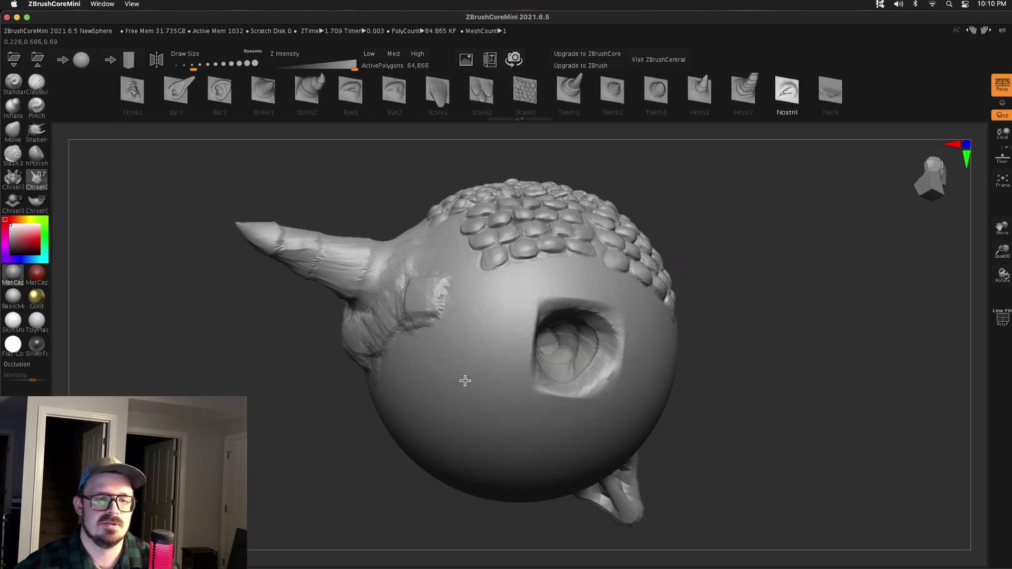
{"action": "left_click_drag", "start_coordinate": [465, 381], "coordinate": [508, 323]}
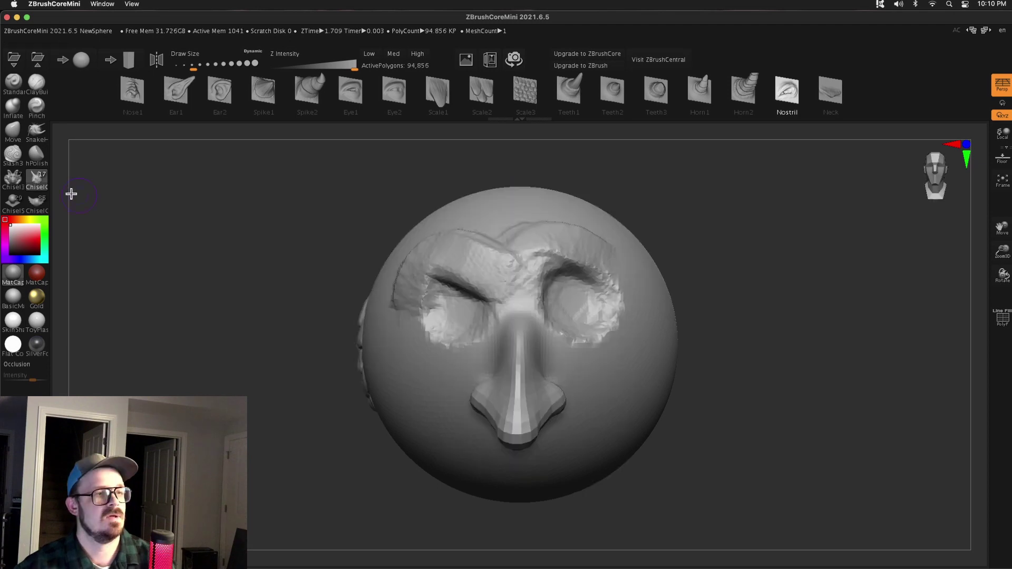
Step: Switch to the chisel brush with geometric shapes and stamp a capsule on the cheek beside the front nose
{"action": "left_click", "coordinate": [11, 204]}
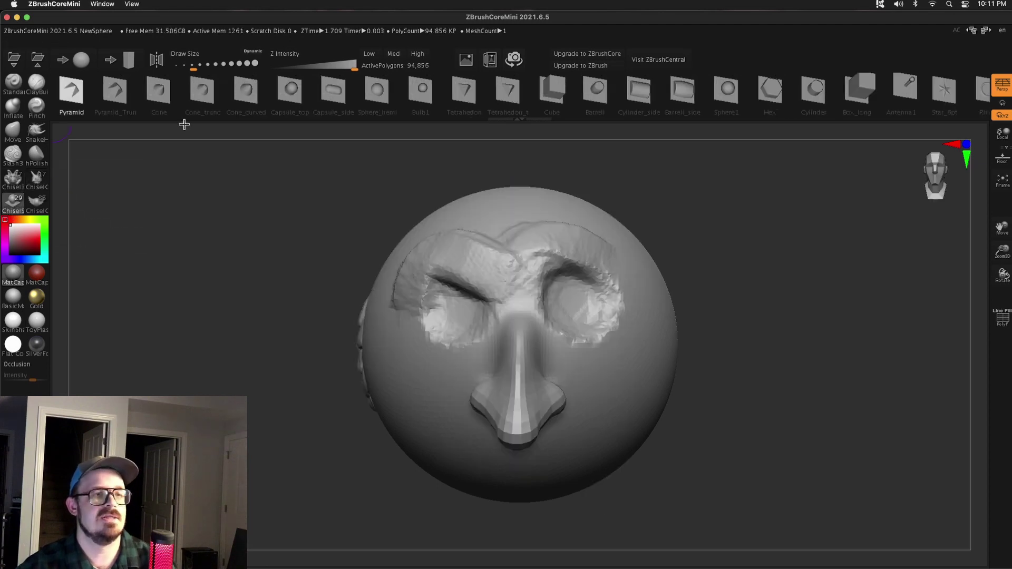
{"action": "left_click_drag", "start_coordinate": [638, 99], "coordinate": [467, 97]}
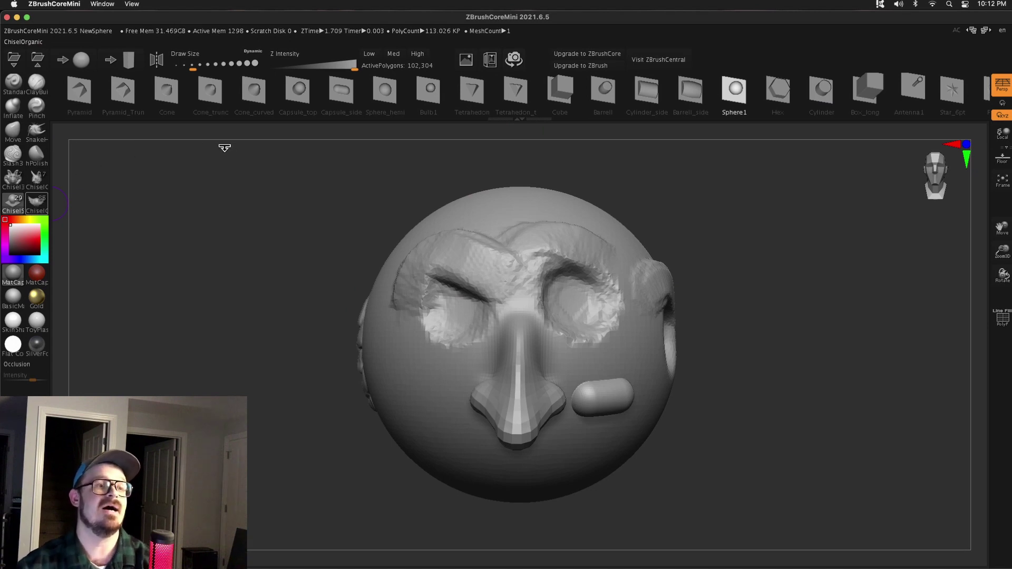
Step: Choose the Ogre_Mouth shape of the ChiselOrganic brush and stamp it above the stacked teeth on the back
{"action": "left_click_drag", "start_coordinate": [293, 106], "coordinate": [553, 117]}
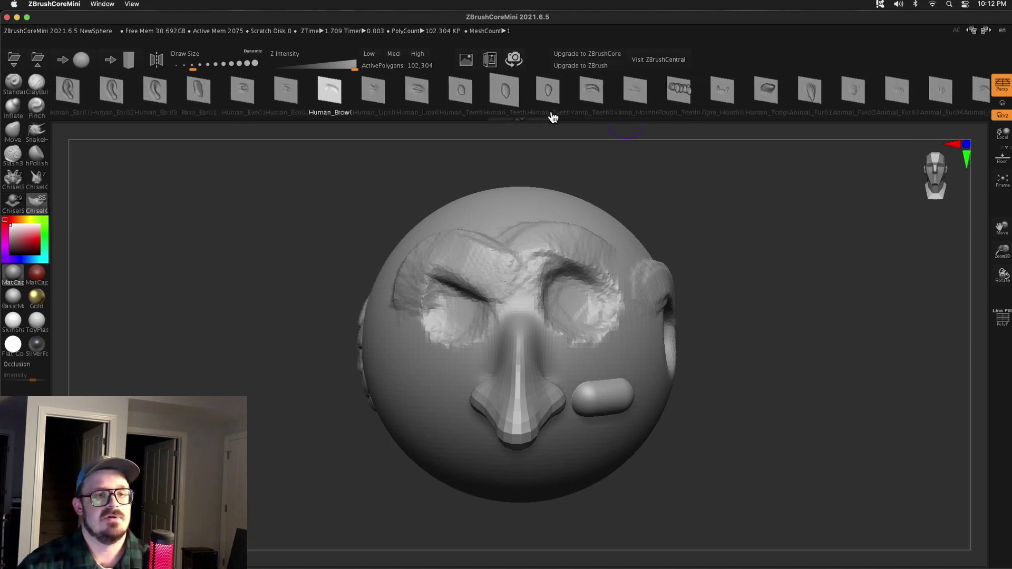
{"action": "scroll", "coordinate": [552, 98], "scroll_direction": "left", "scroll_amount": 2}
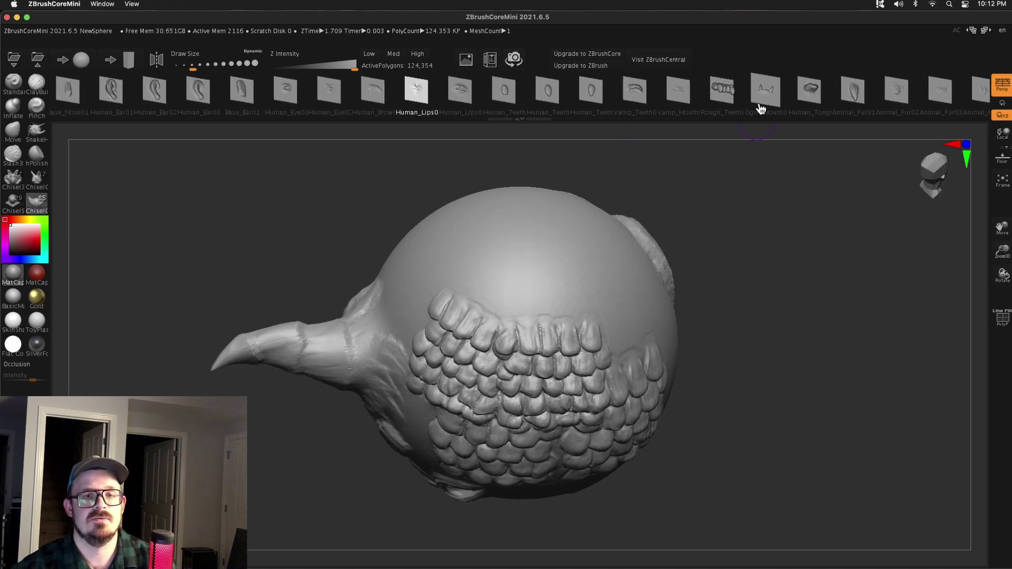
{"action": "left_click", "coordinate": [759, 93]}
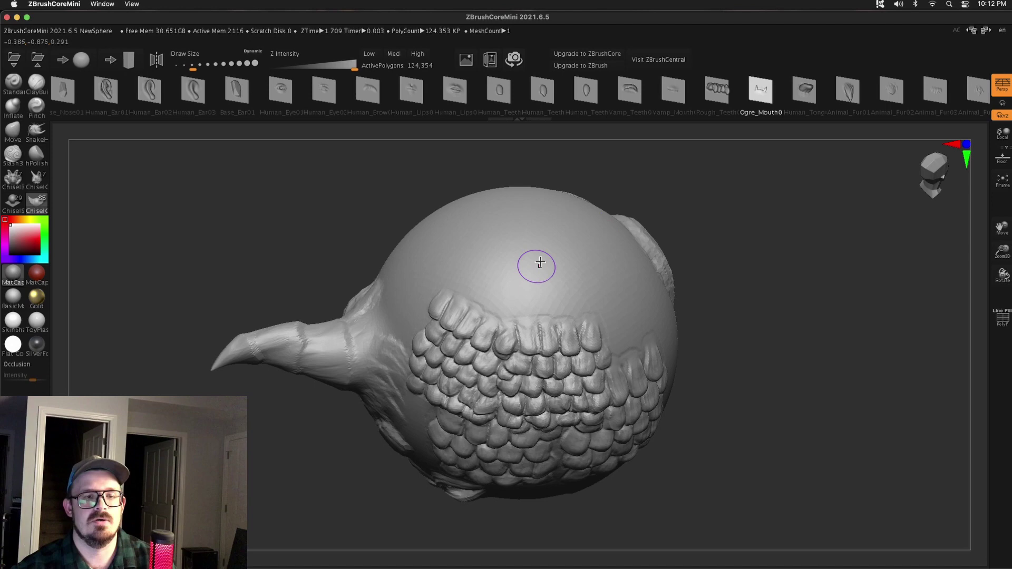
{"action": "mouse_move", "coordinate": [539, 262]}
{"action": "left_mouse_down"}
{"action": "mouse_move", "coordinate": [546, 219]}
{"action": "mouse_move", "coordinate": [531, 126]}
{"action": "left_mouse_up"}
Step: Stamp the Ogre_Mouth shape directly below the front nose
{"action": "left_click_drag", "start_coordinate": [764, 262], "coordinate": [714, 265]}
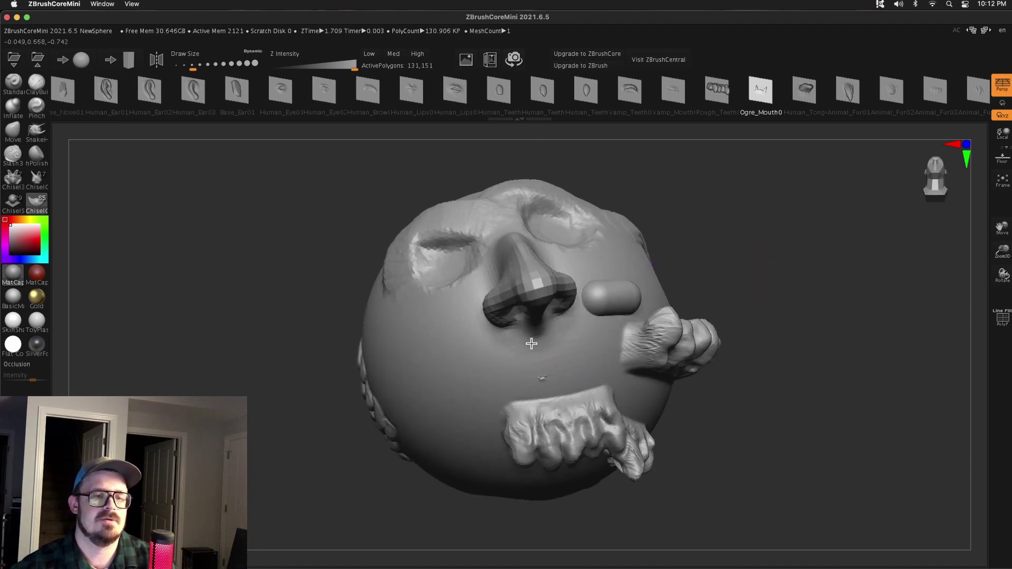
{"action": "left_click_drag", "start_coordinate": [548, 375], "coordinate": [543, 379]}
{"action": "mouse_move", "coordinate": [738, 369]}
{"action": "left_mouse_down"}
{"action": "mouse_move", "coordinate": [807, 258]}
{"action": "mouse_move", "coordinate": [803, 272]}
{"action": "left_mouse_up"}
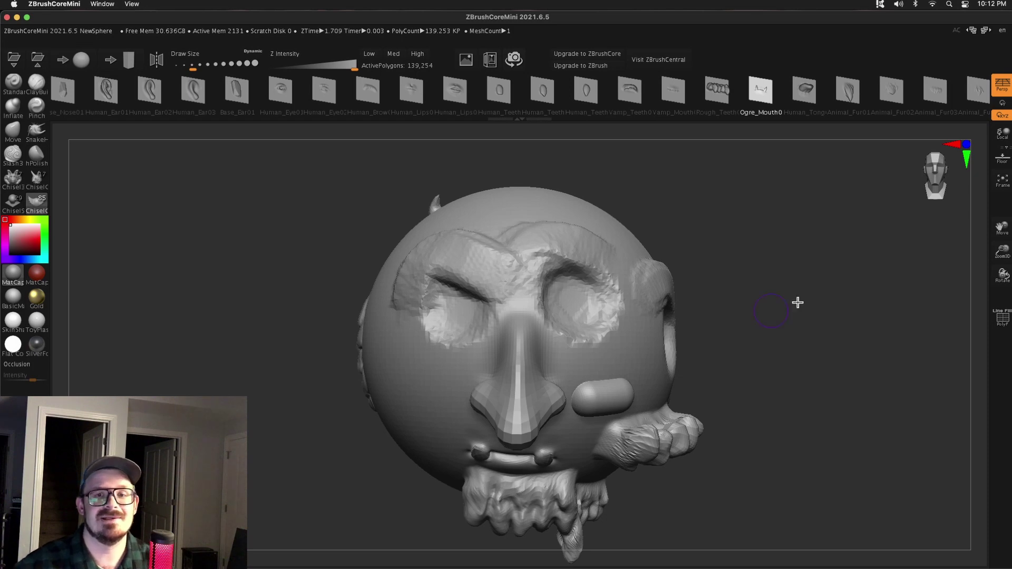
Step: Stamp the Animal_Fur02 shape on the cheek opposite the capsule and browse the remaining ChiselOrganic shapes
{"action": "left_click", "coordinate": [911, 89]}
{"action": "left_click_drag", "start_coordinate": [406, 373], "coordinate": [416, 406]}
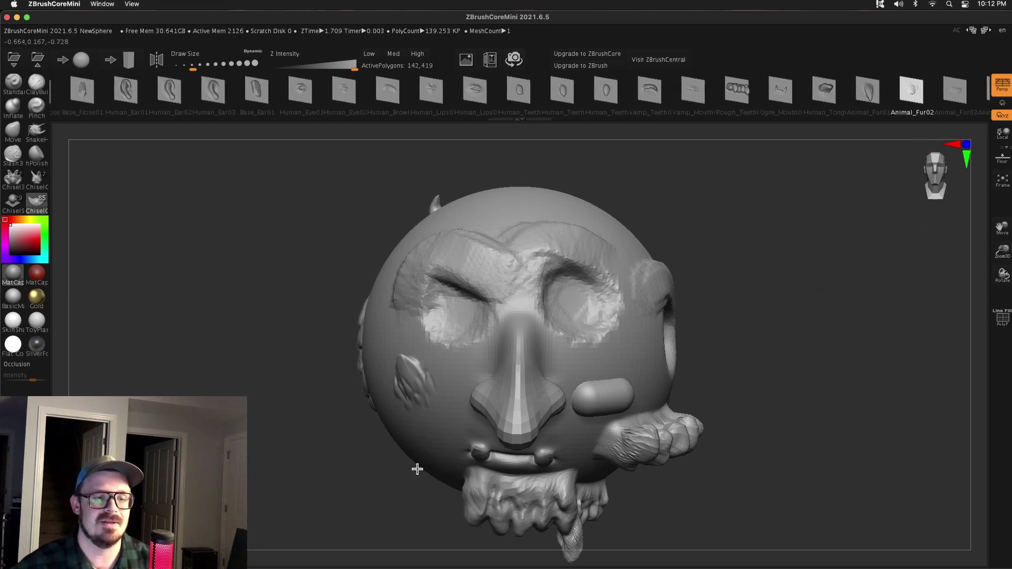
{"action": "left_click_drag", "start_coordinate": [417, 469], "coordinate": [421, 501]}
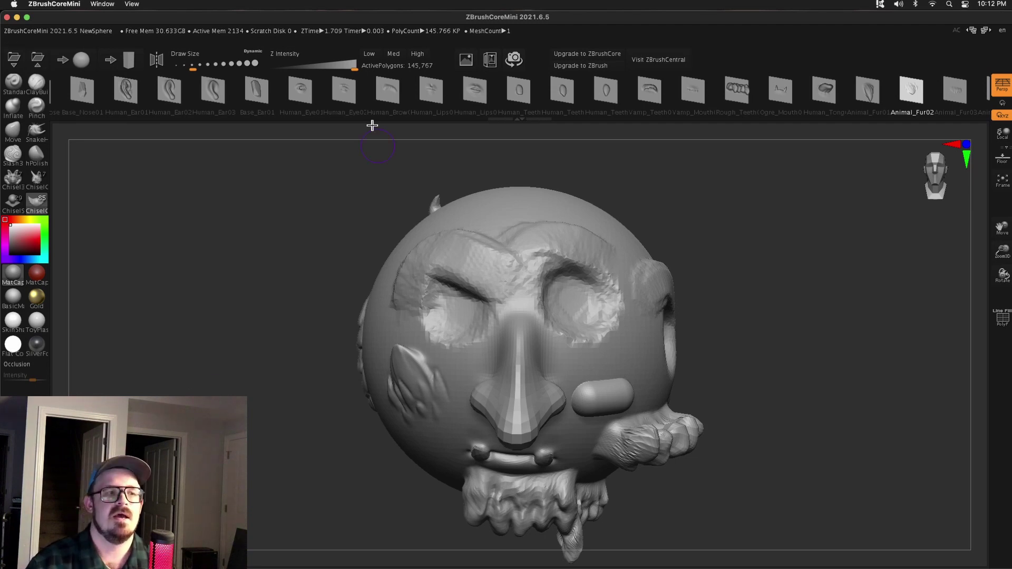
{"action": "left_click_drag", "start_coordinate": [144, 101], "coordinate": [684, 84]}
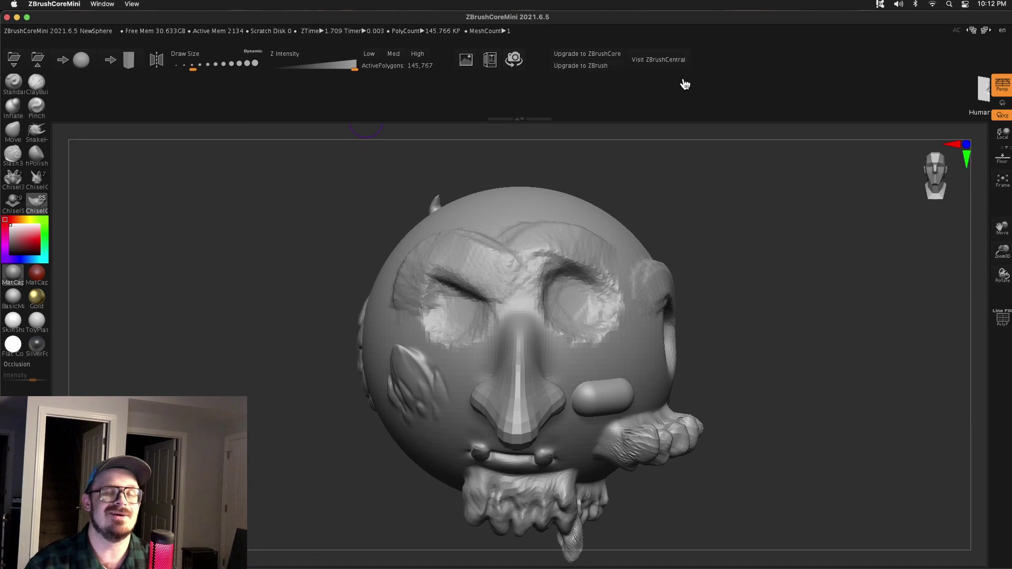